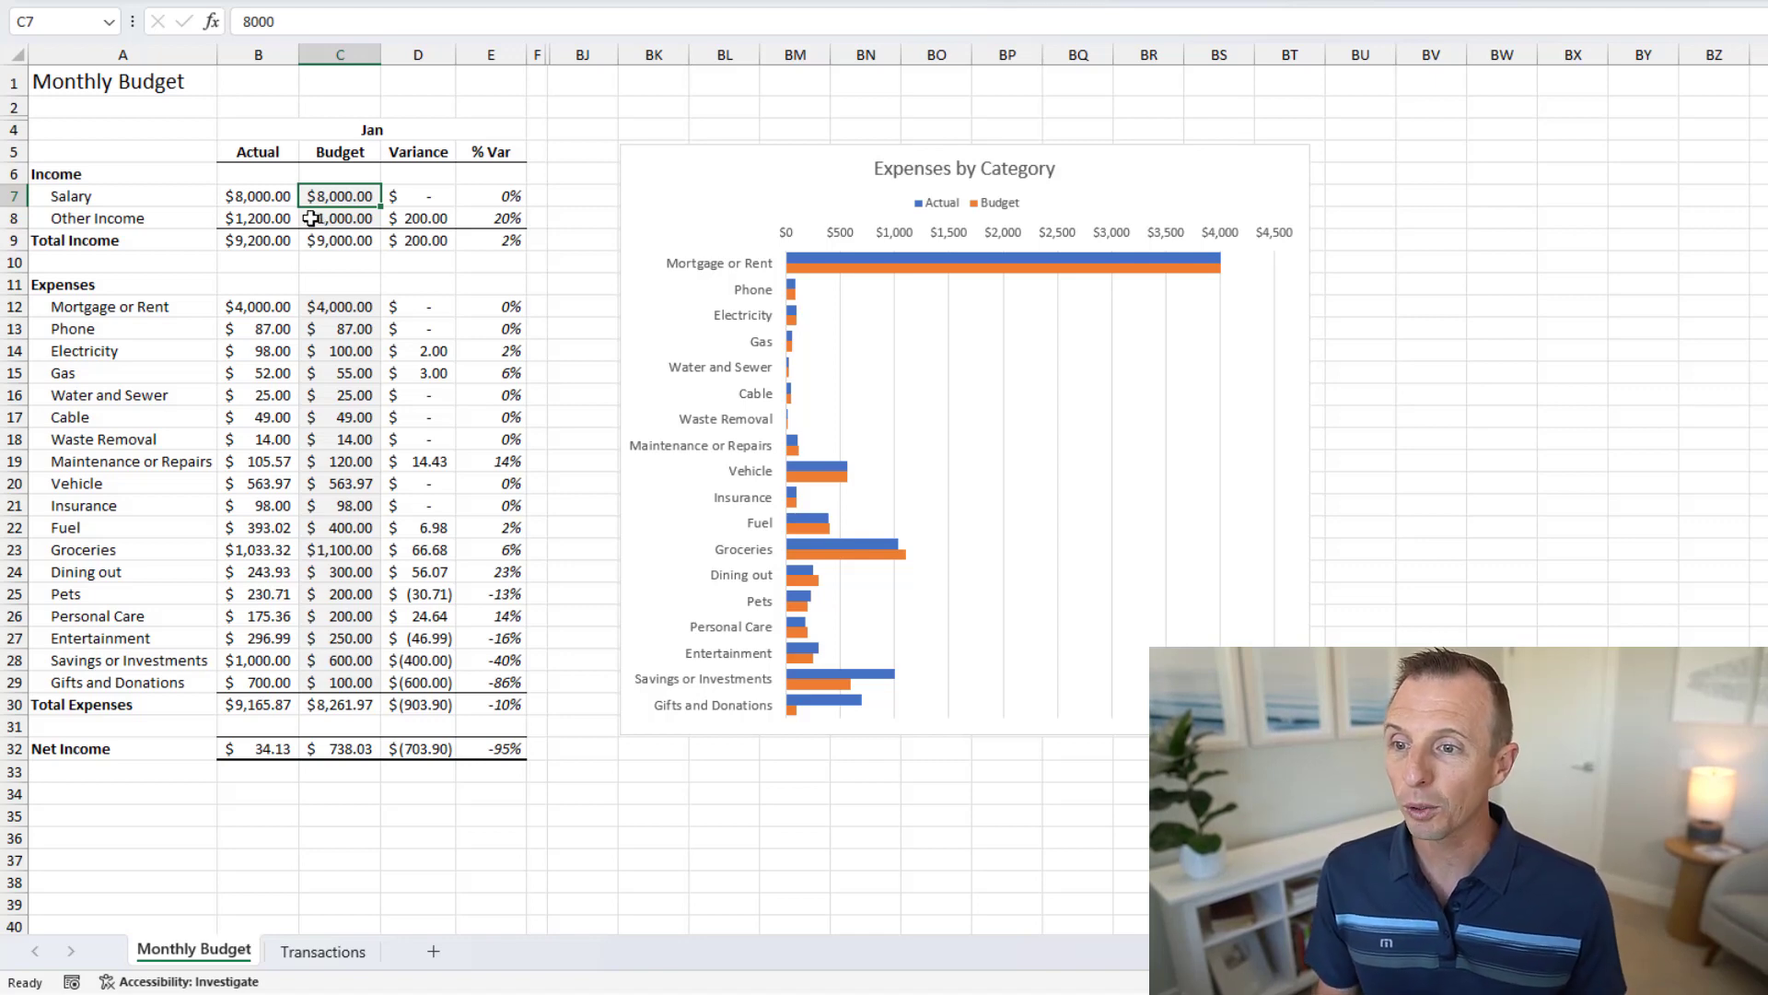
Inspect the SUMIFS formula in the January Actual cell for Salary (B7) without changing it.
left_click(252, 196)
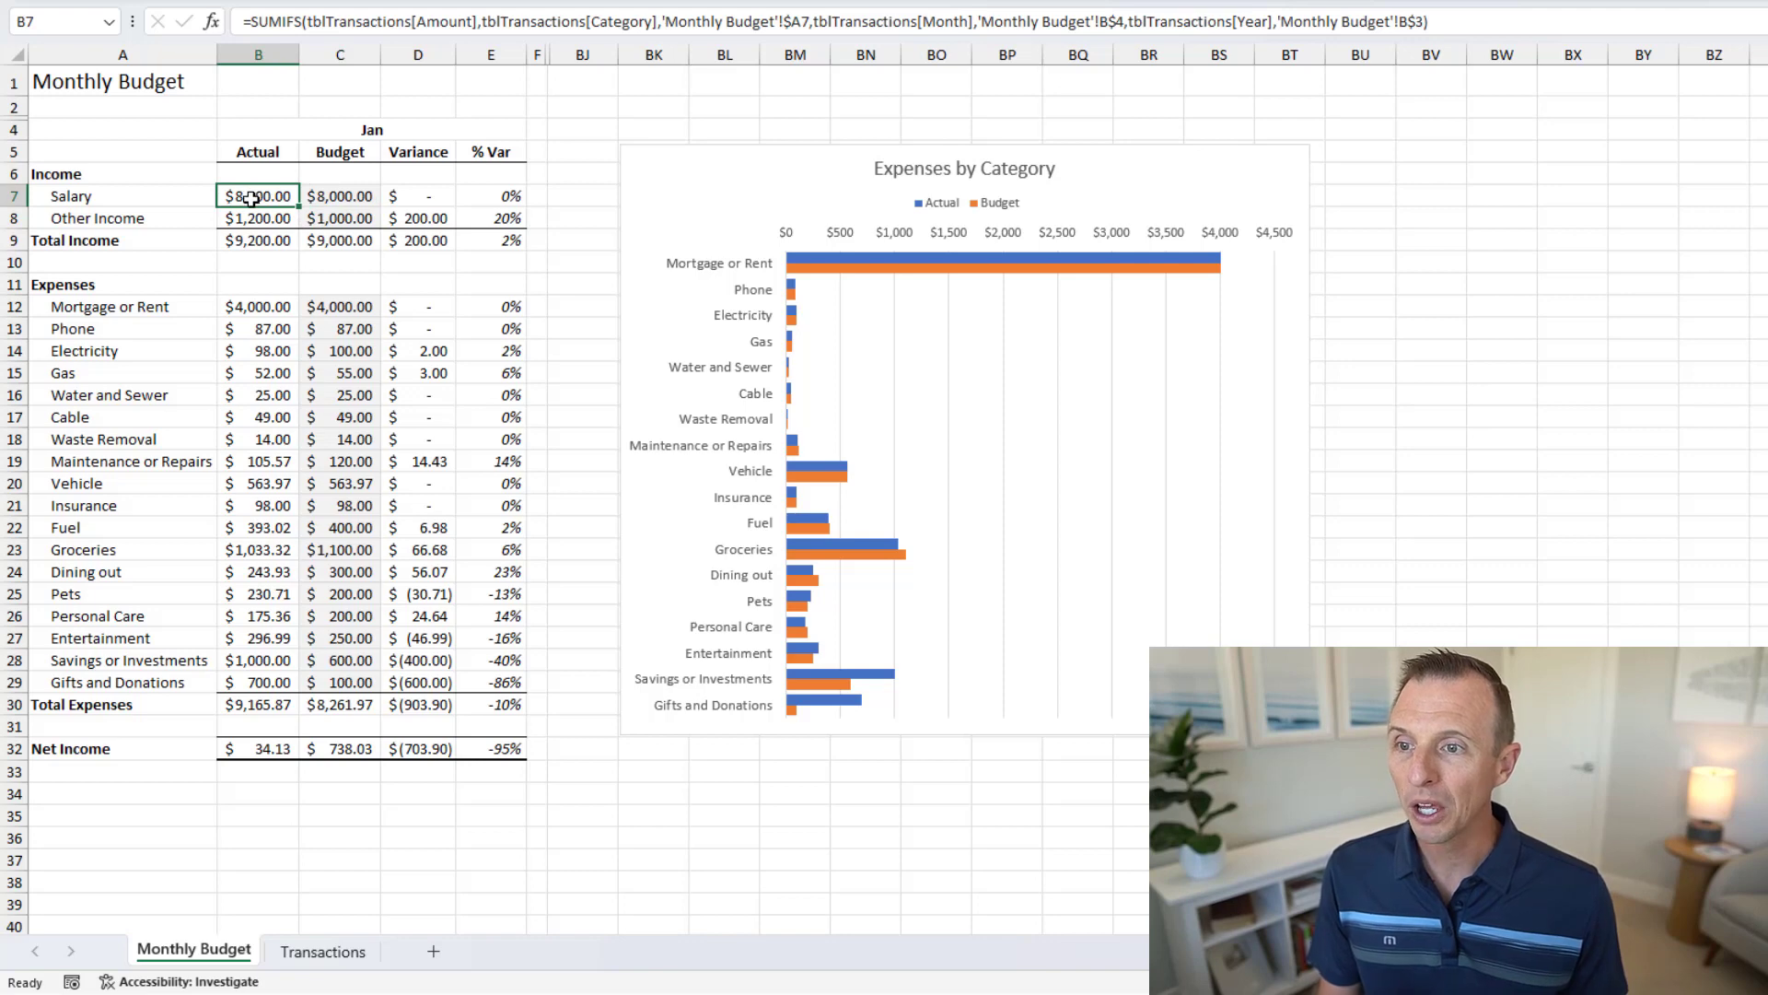
double_click(252, 196)
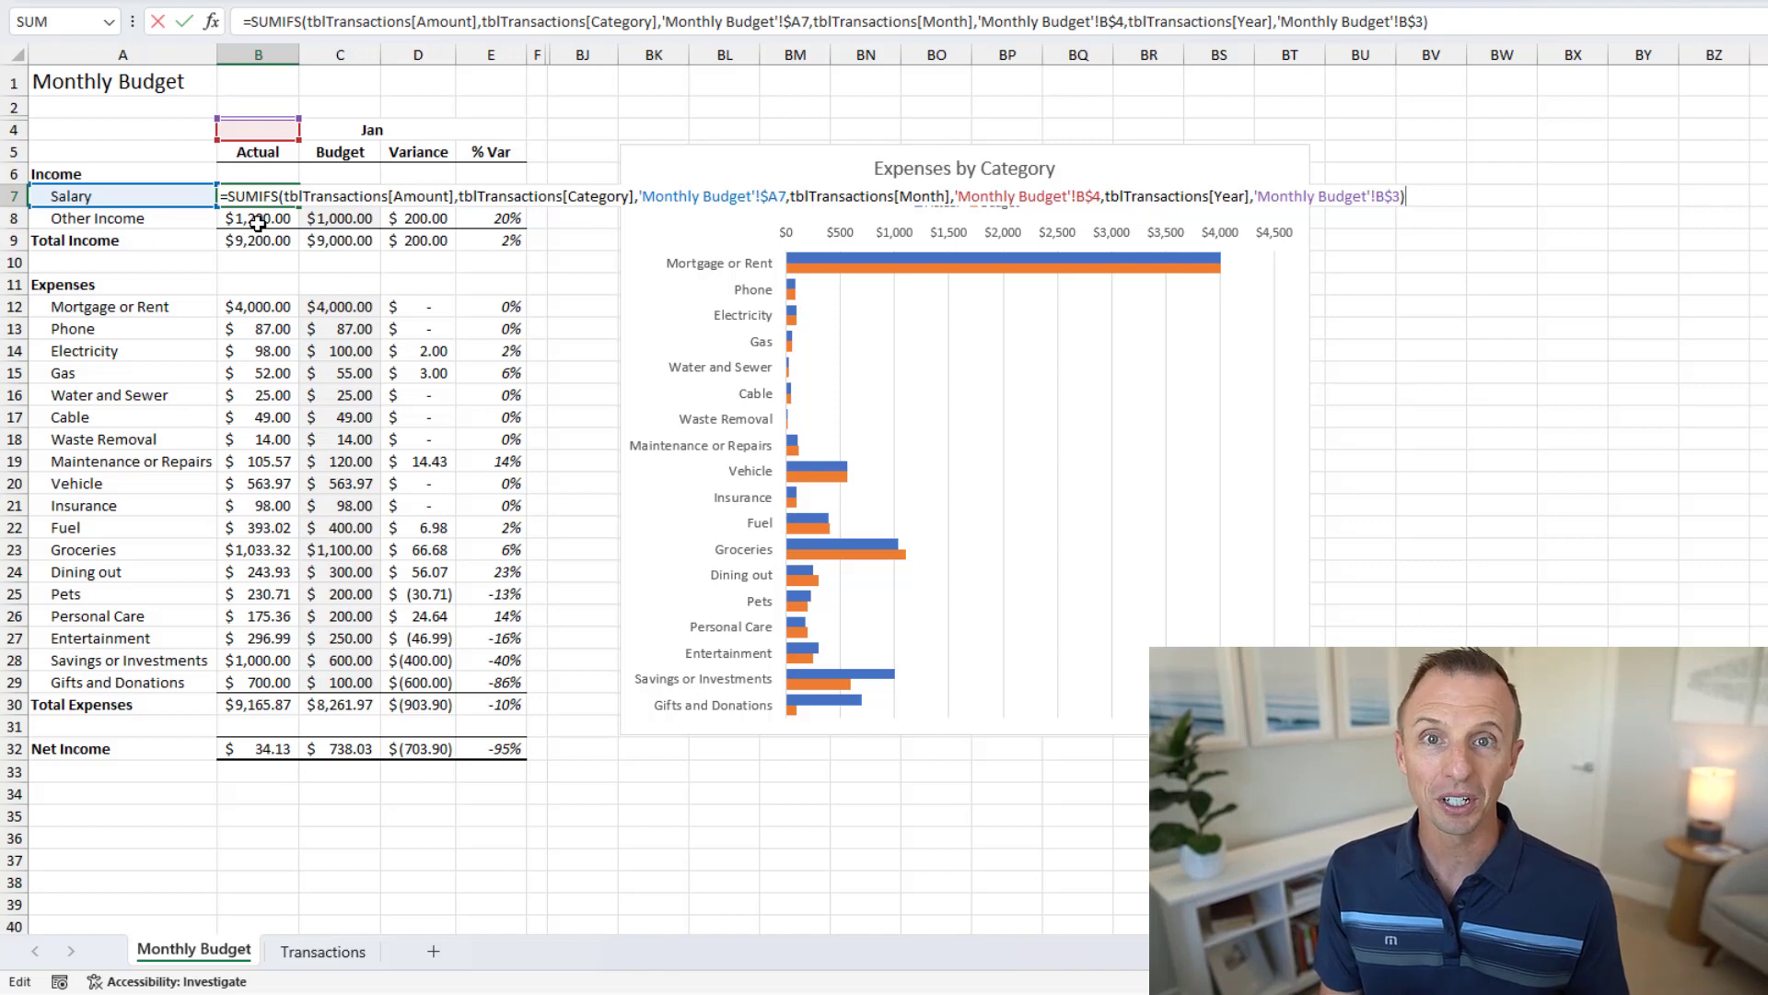
key("Escape")
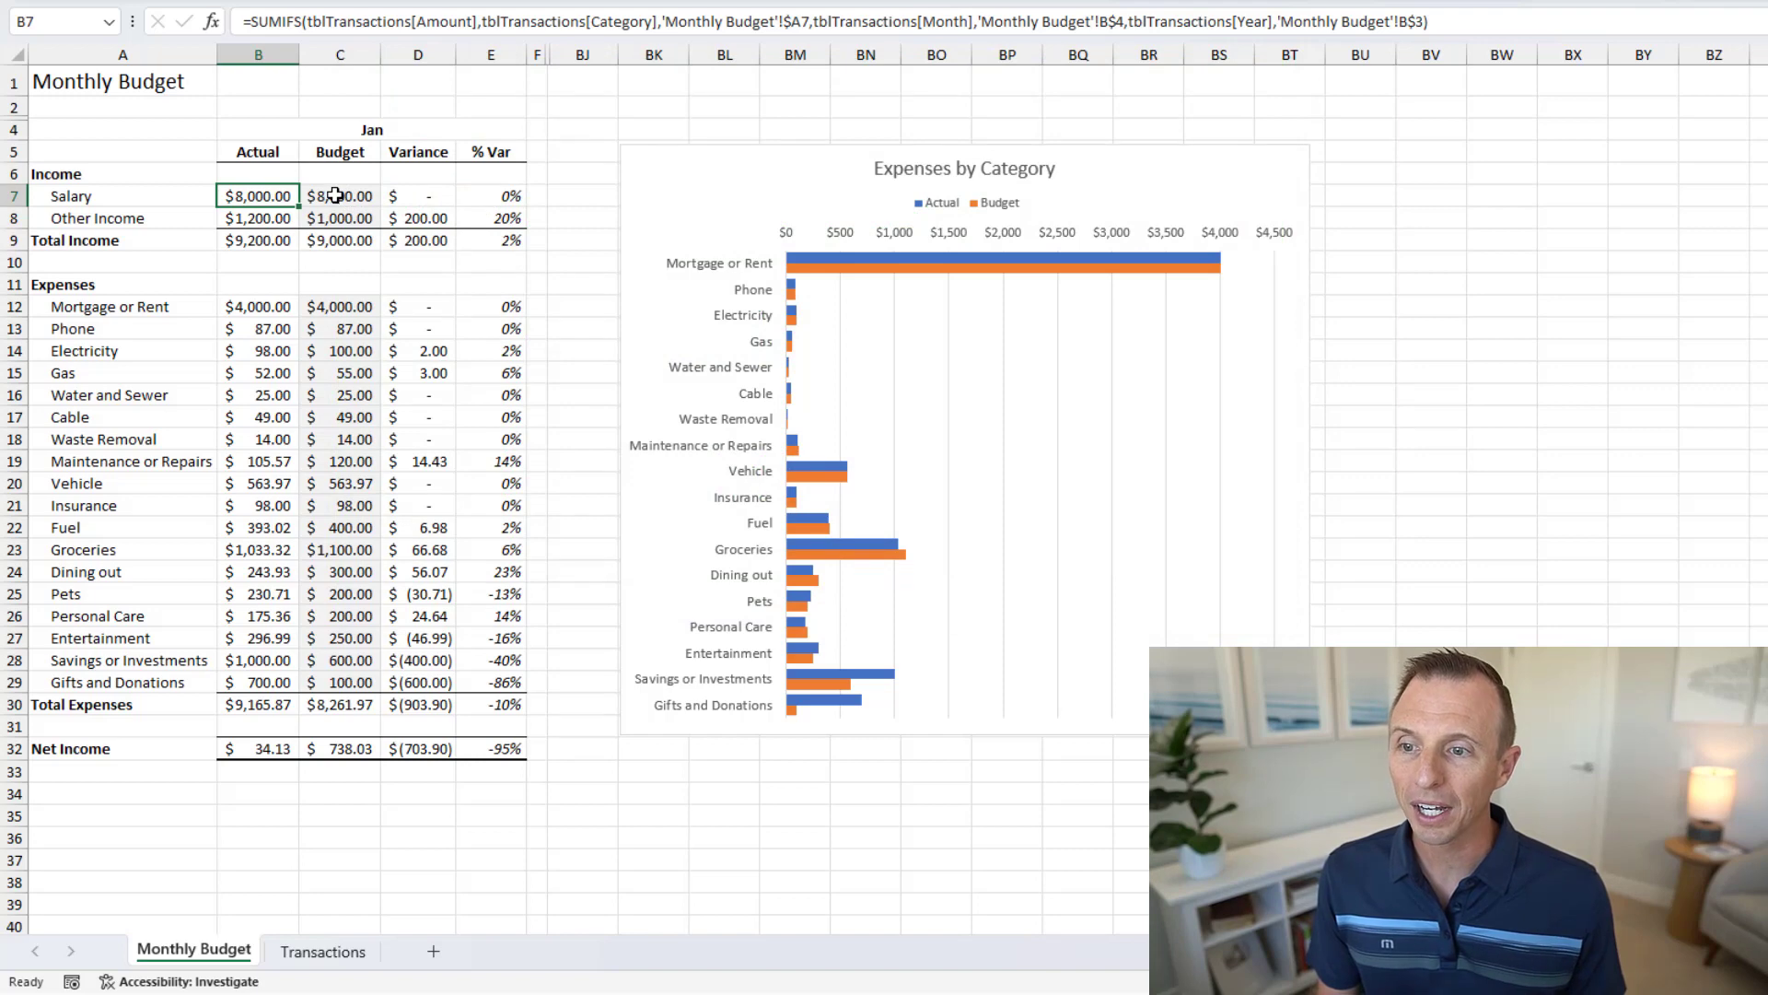
Turn off the Locked protection setting for the January Salary budget cell C7.
left_click(335, 195)
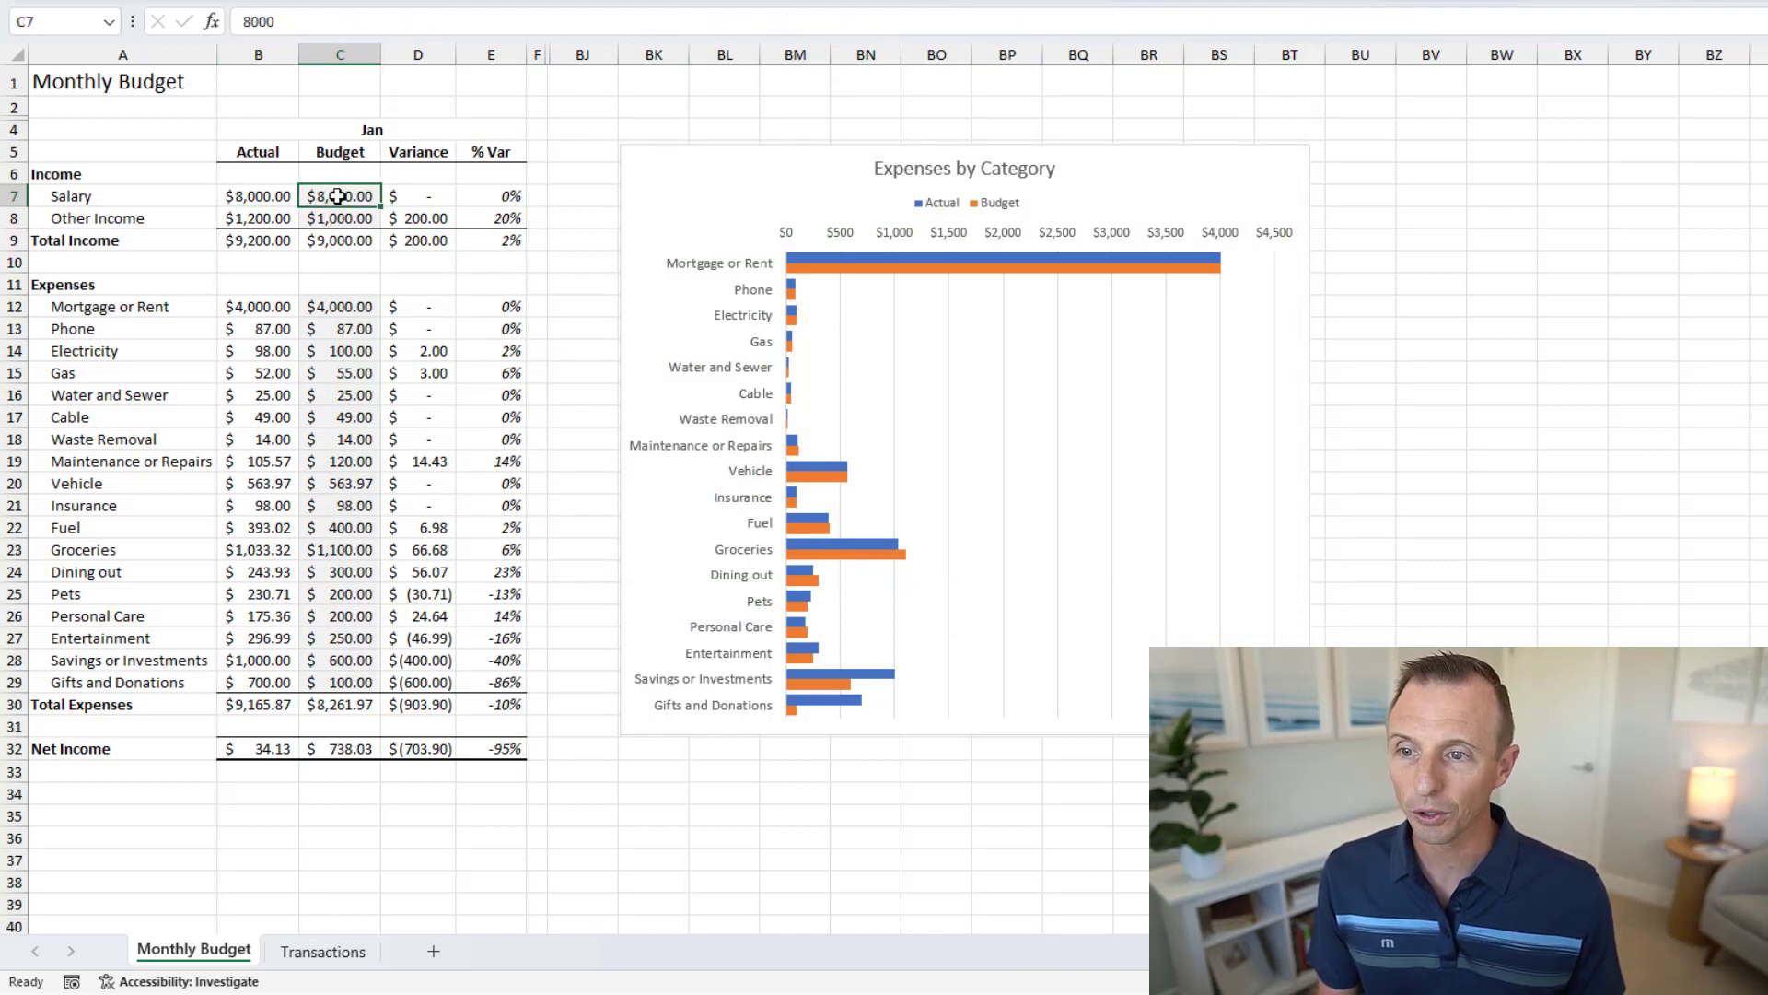
right_click(338, 196)
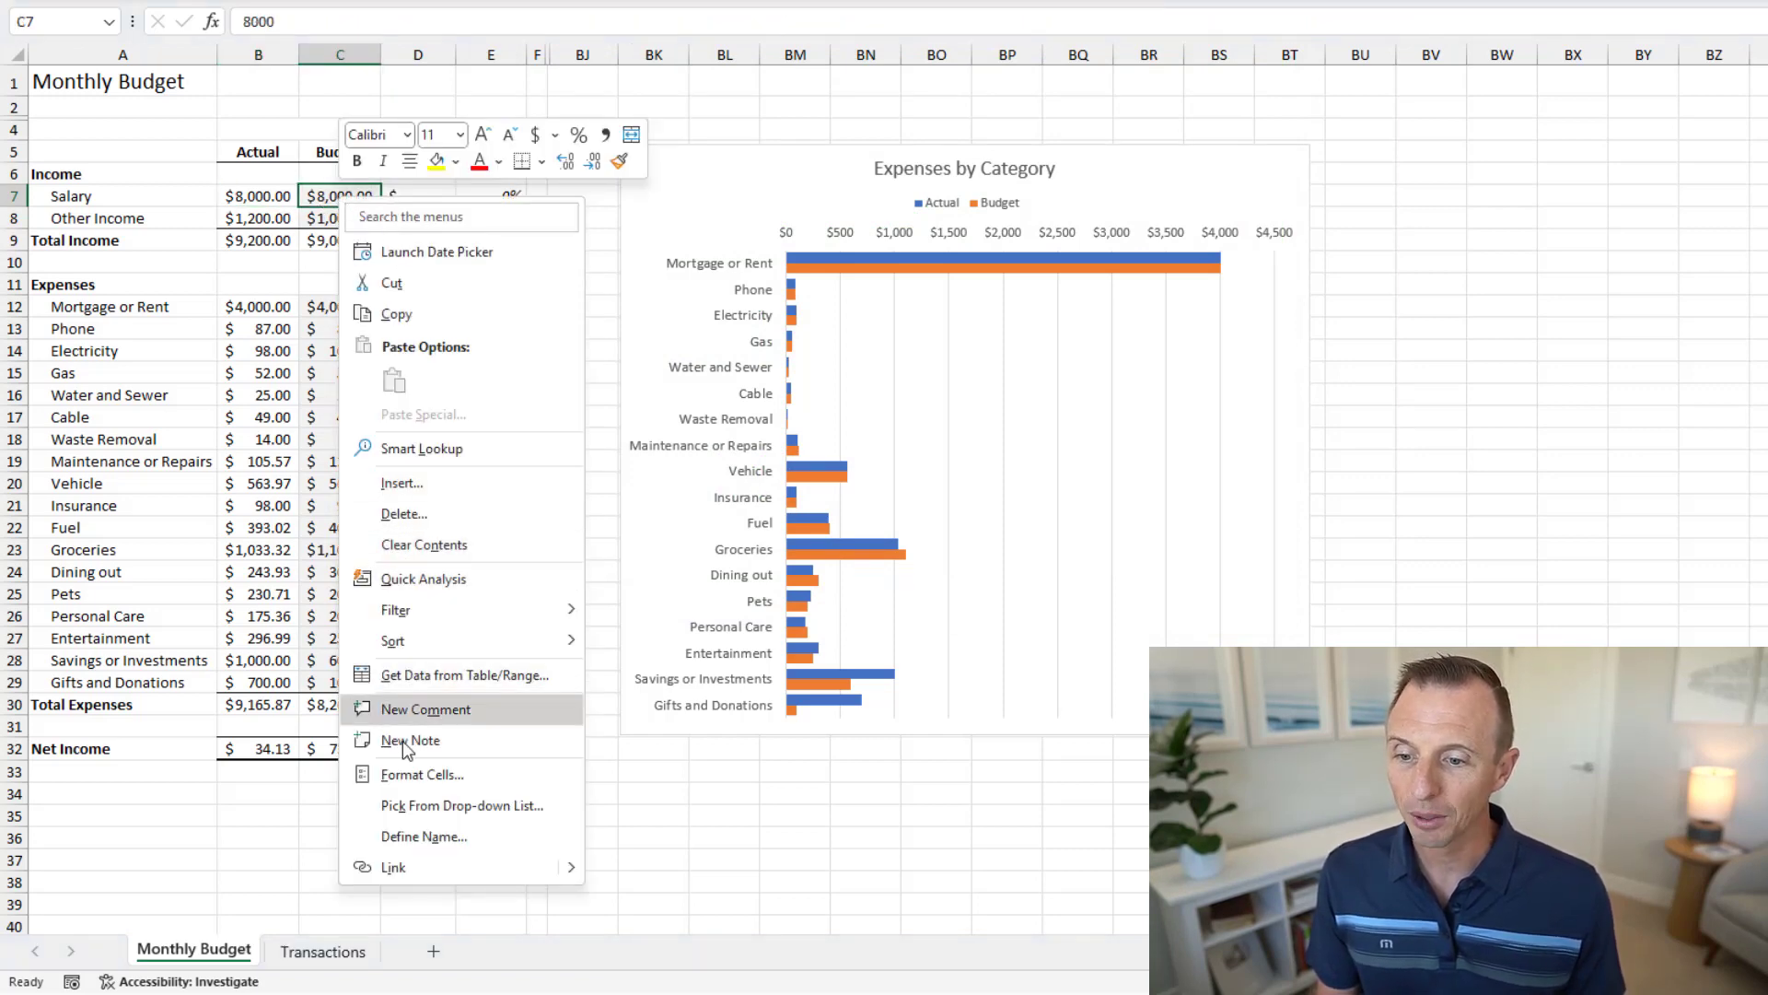
left_click(402, 776)
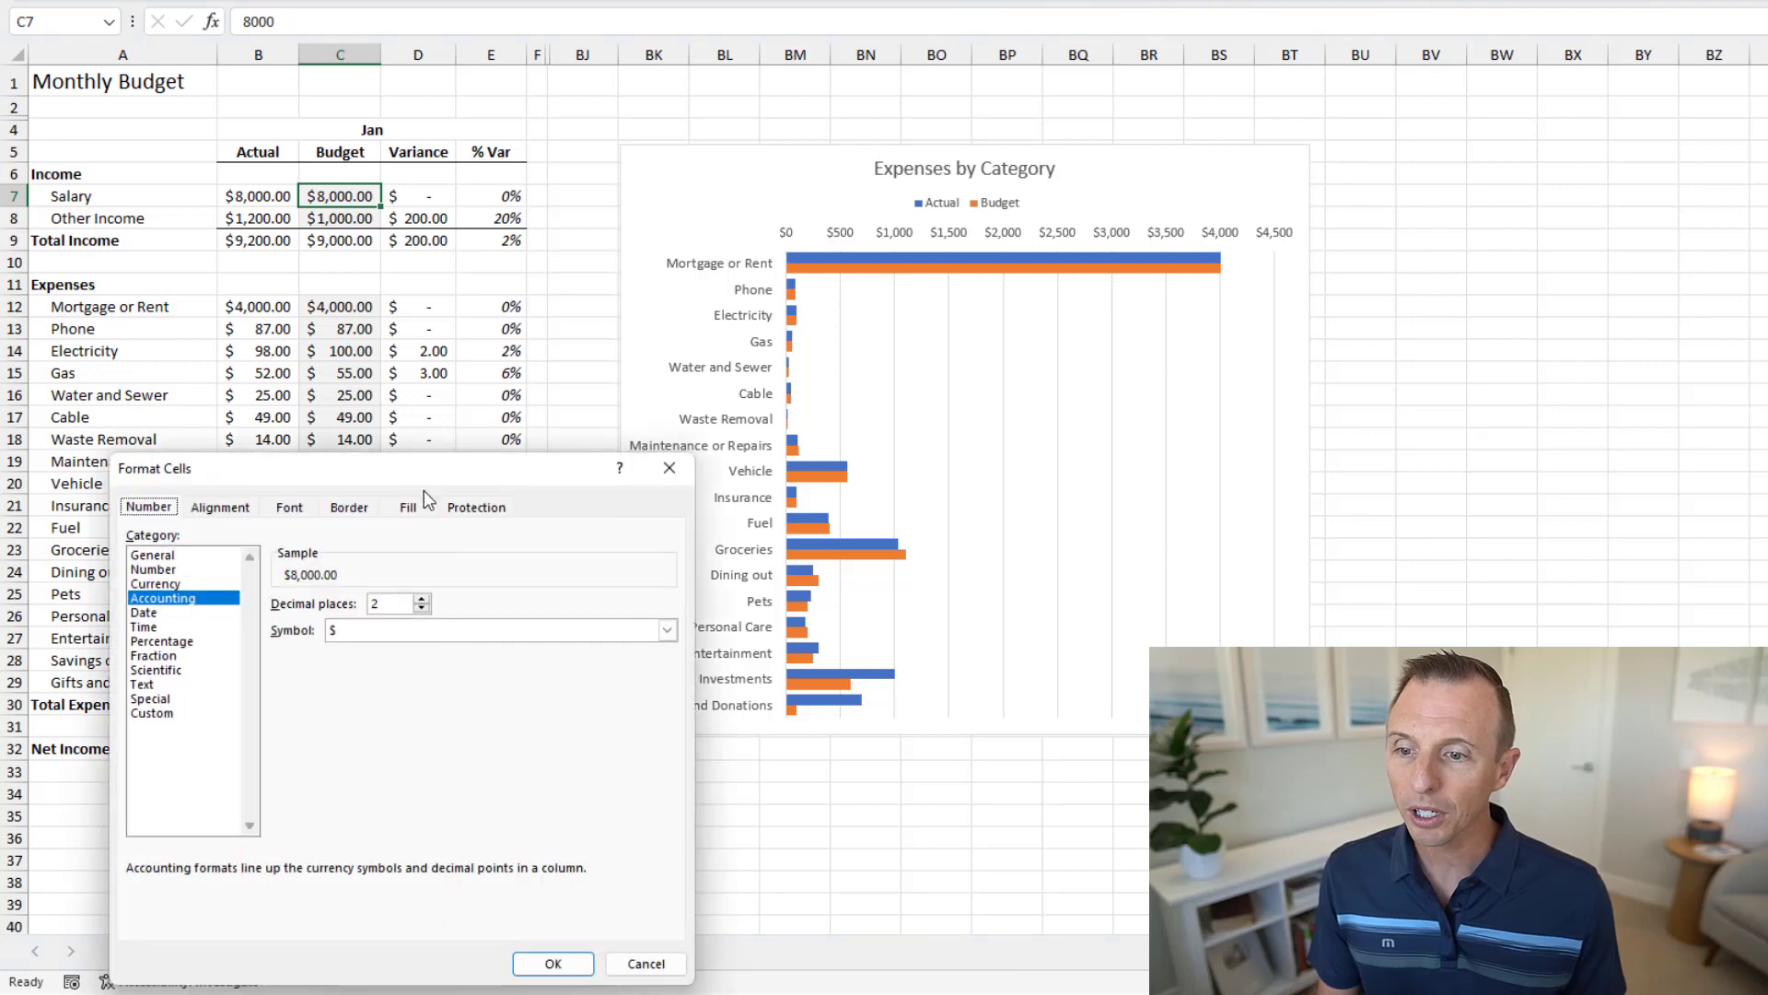
left_click_drag(423, 490, 496, 191)
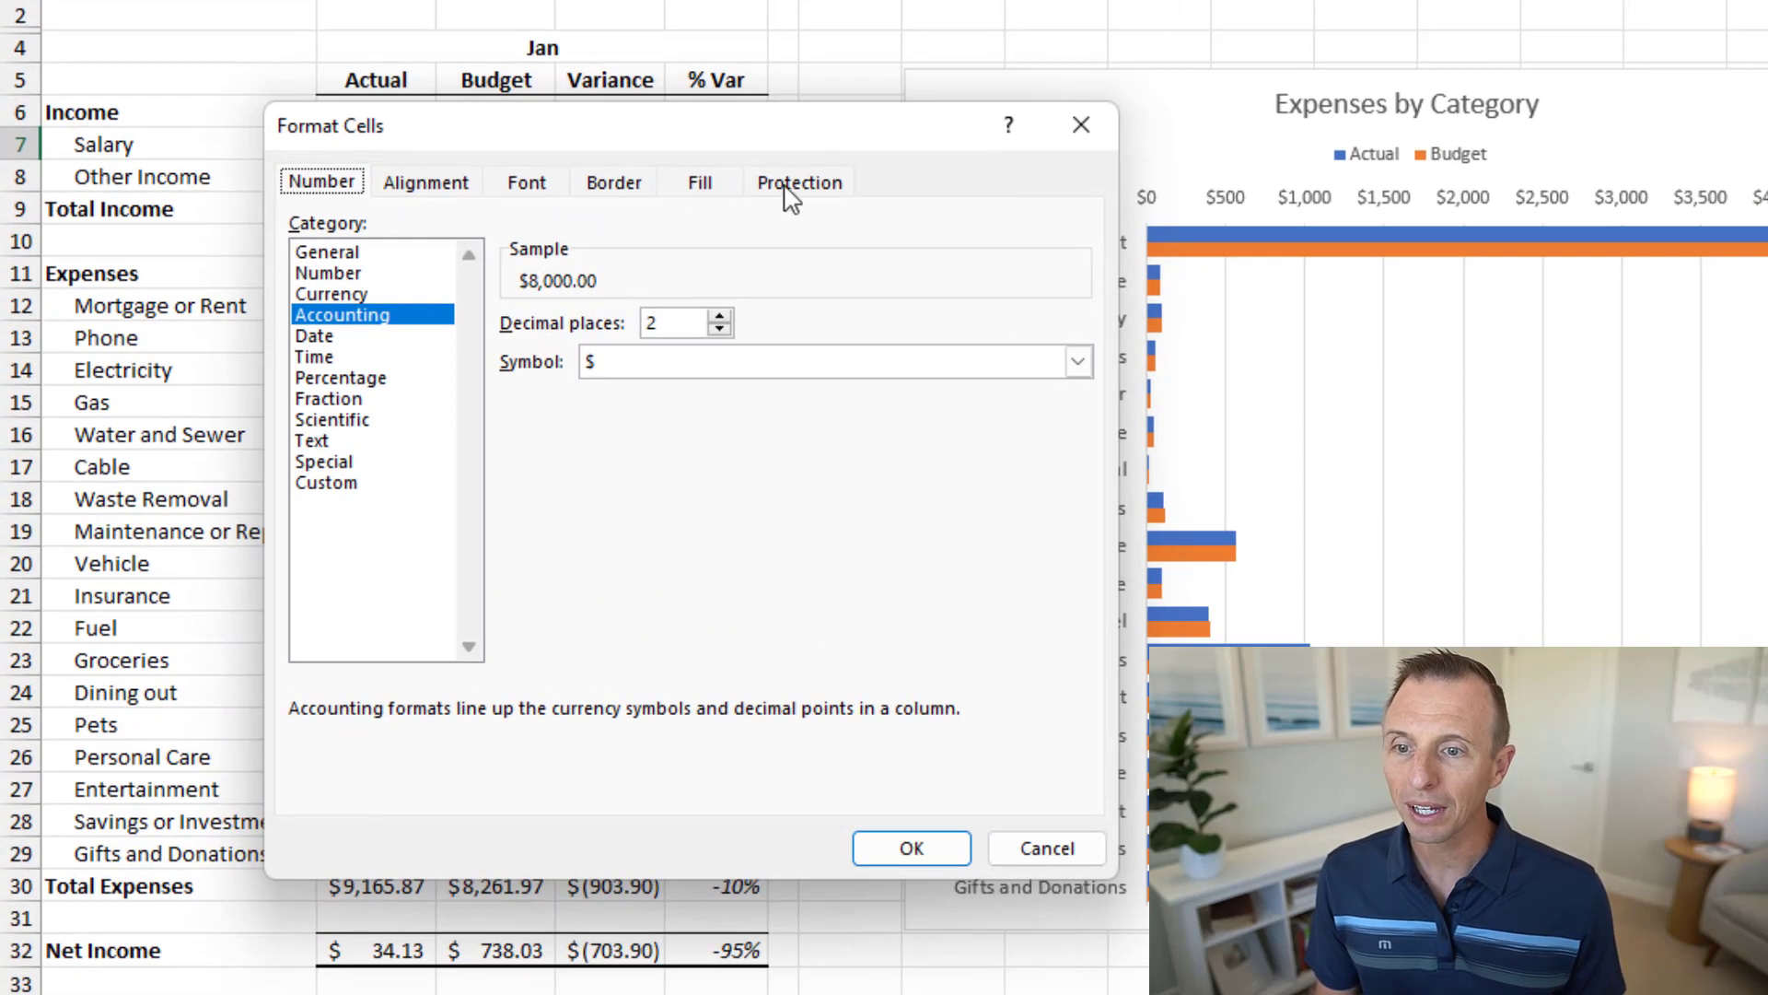
left_click(635, 210)
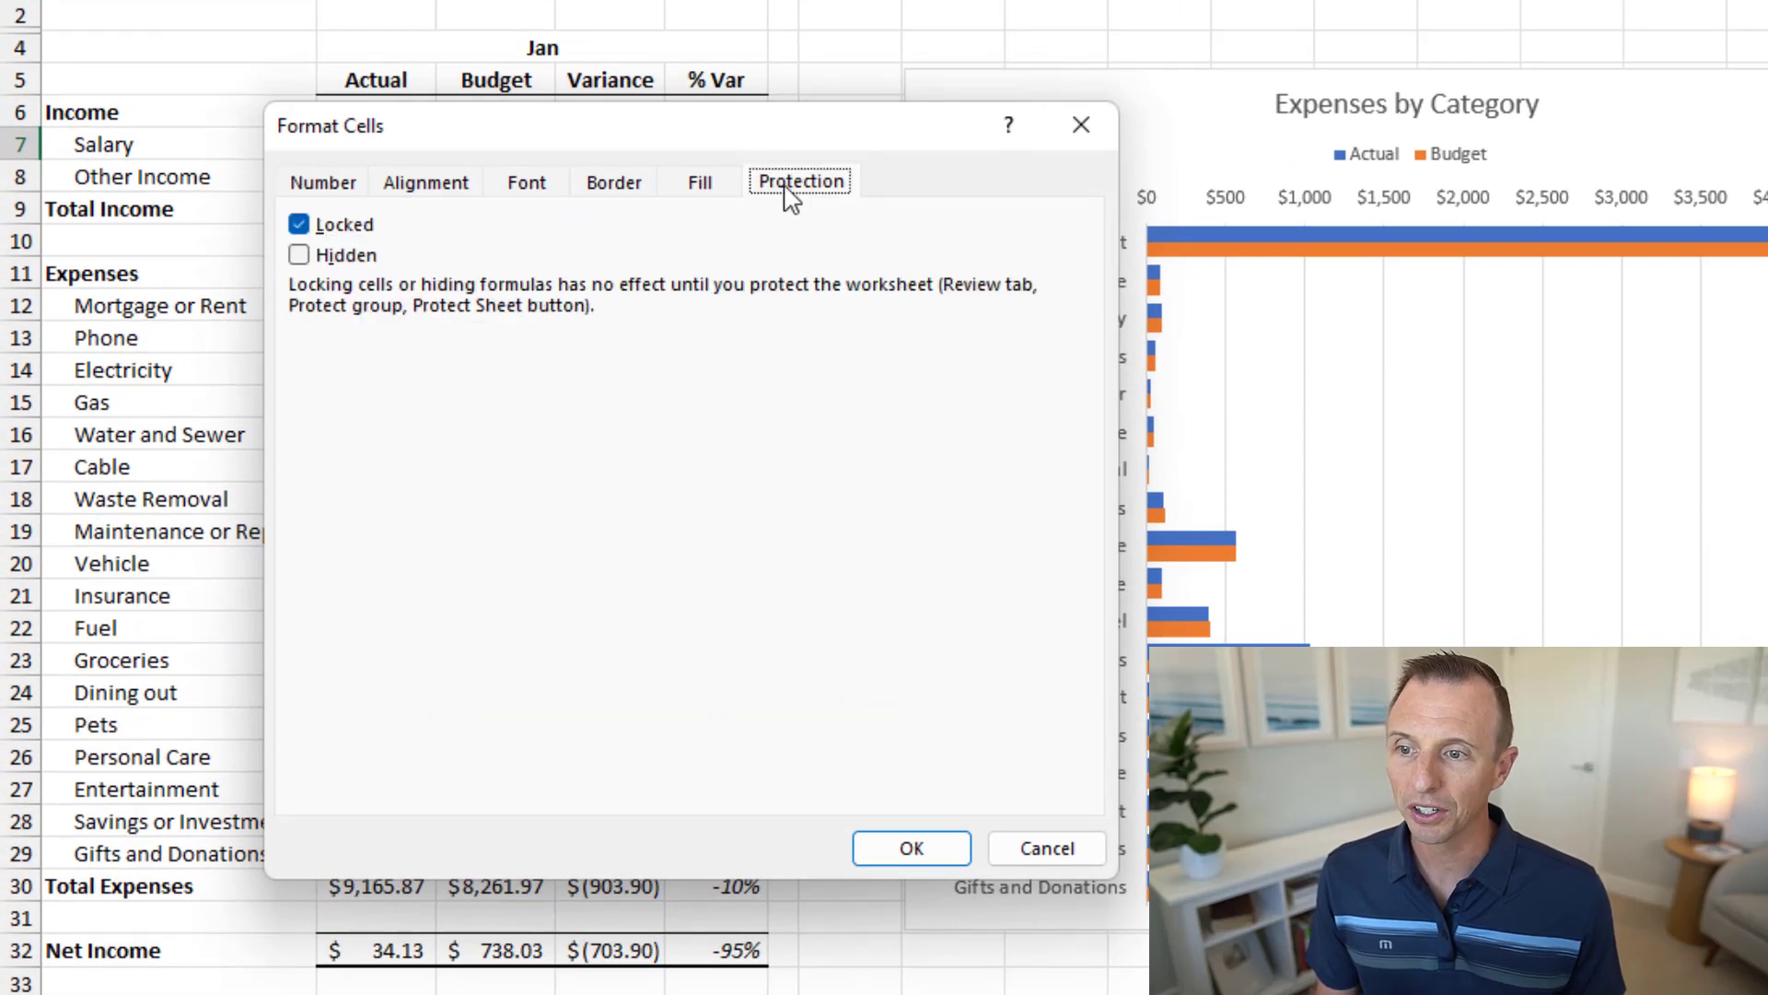
left_click(306, 232)
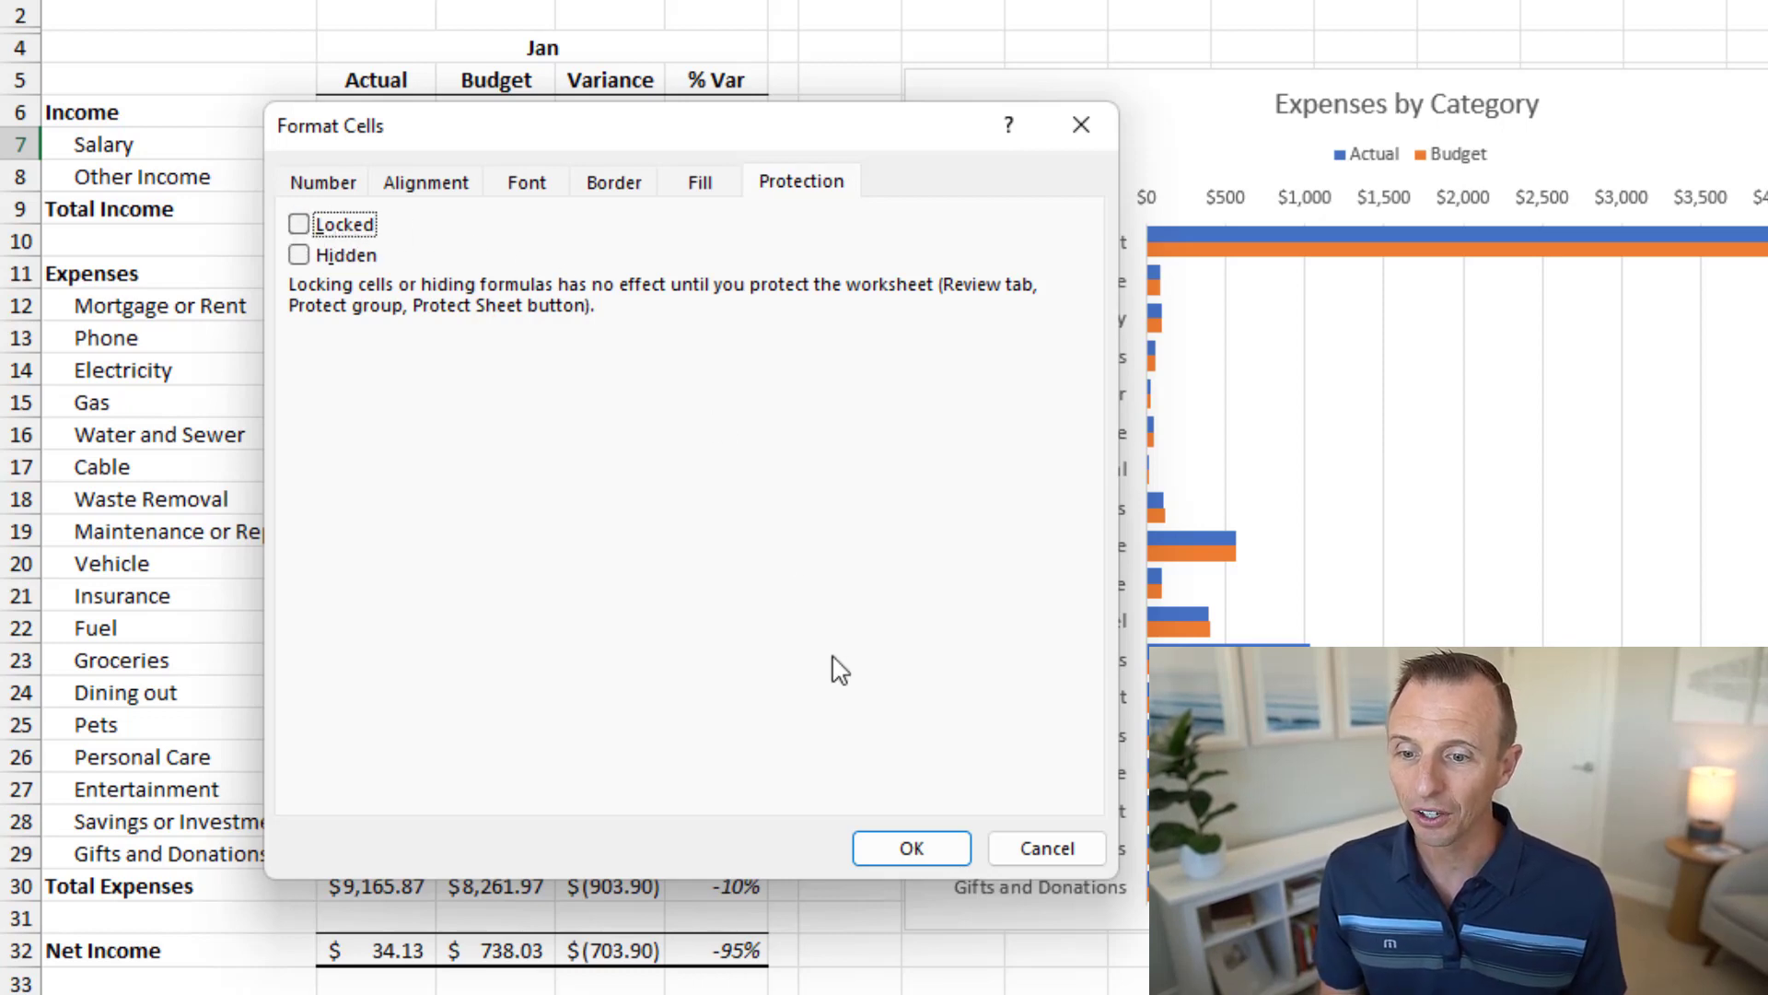
left_click(914, 847)
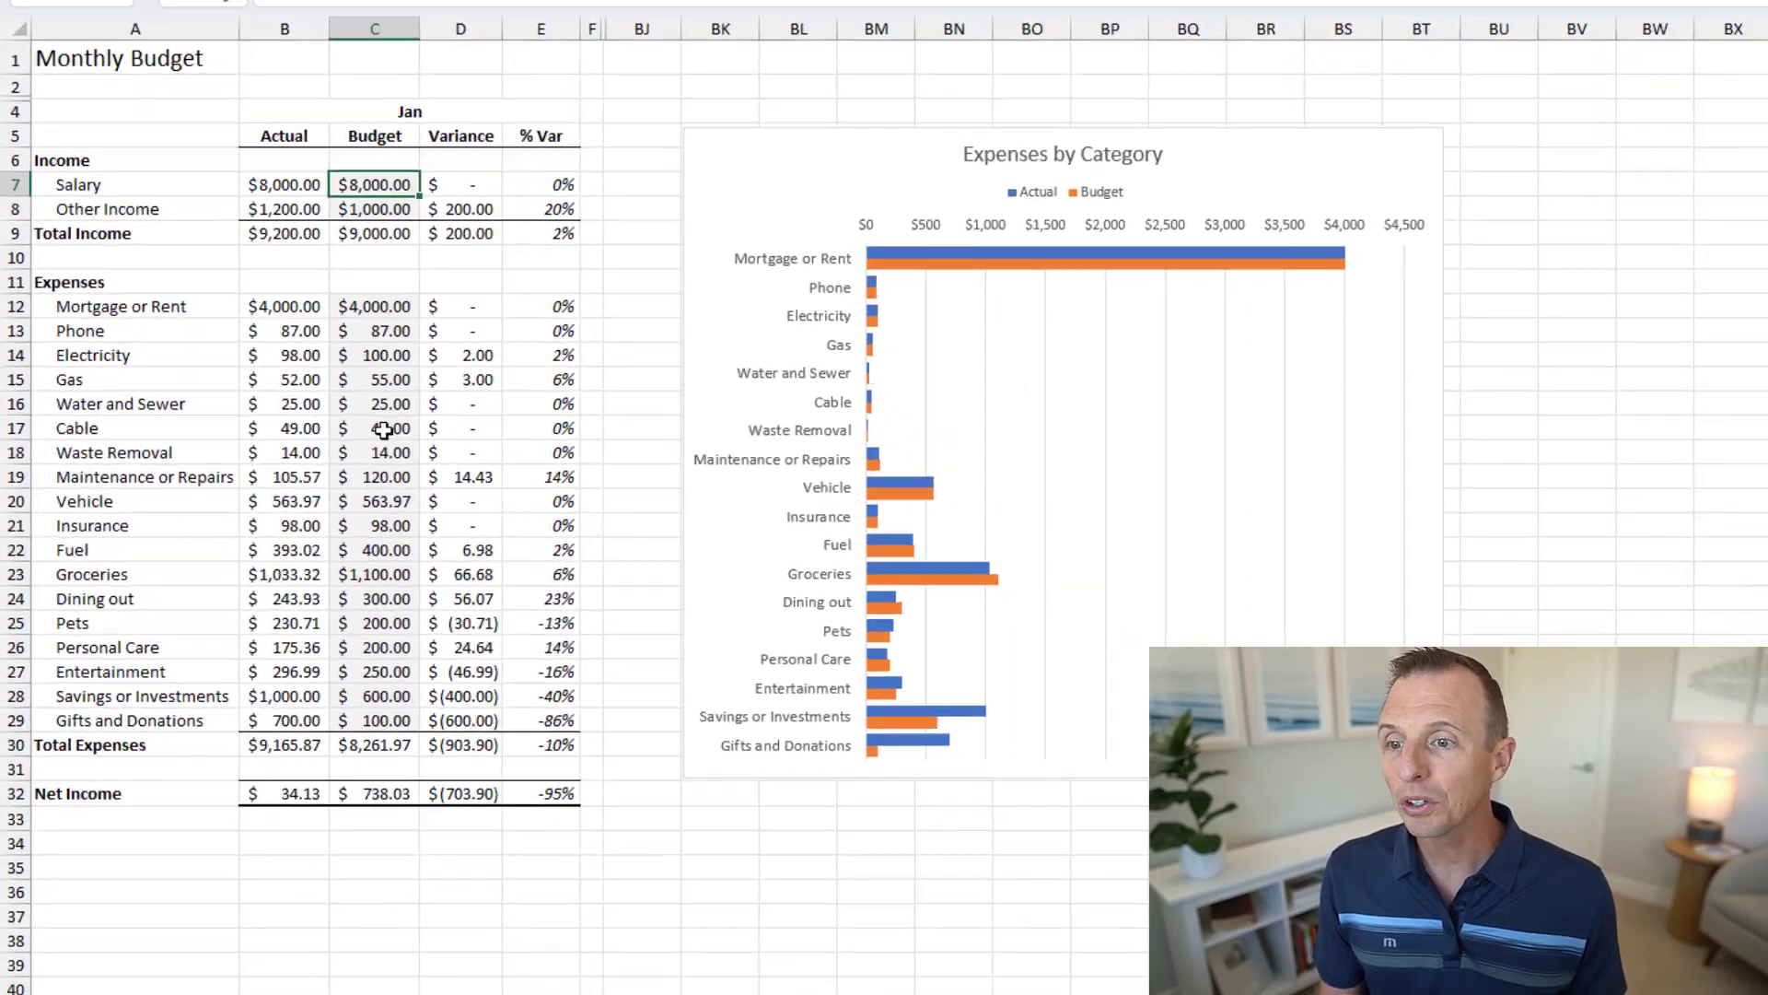
Turn off the Locked setting for the remaining January budget input cells, C8 and C12:C29, together.
left_click(371, 213)
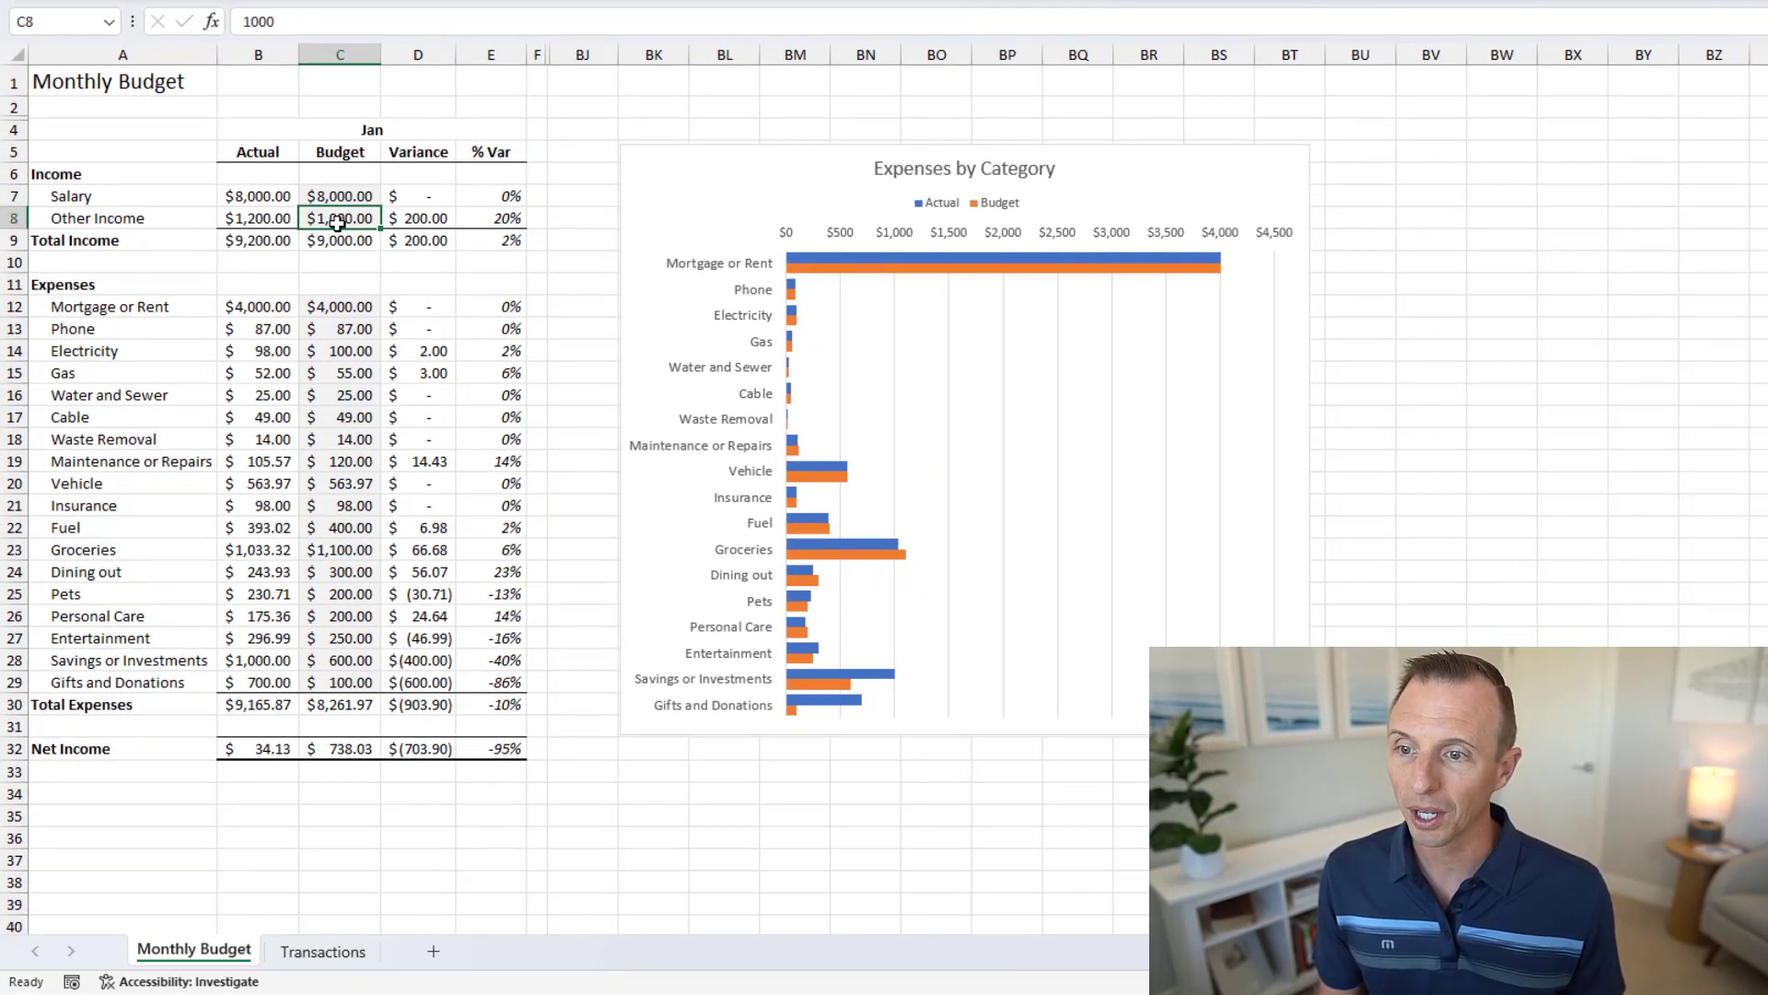
left_click_drag(345, 307, 355, 680)
right_click(331, 311)
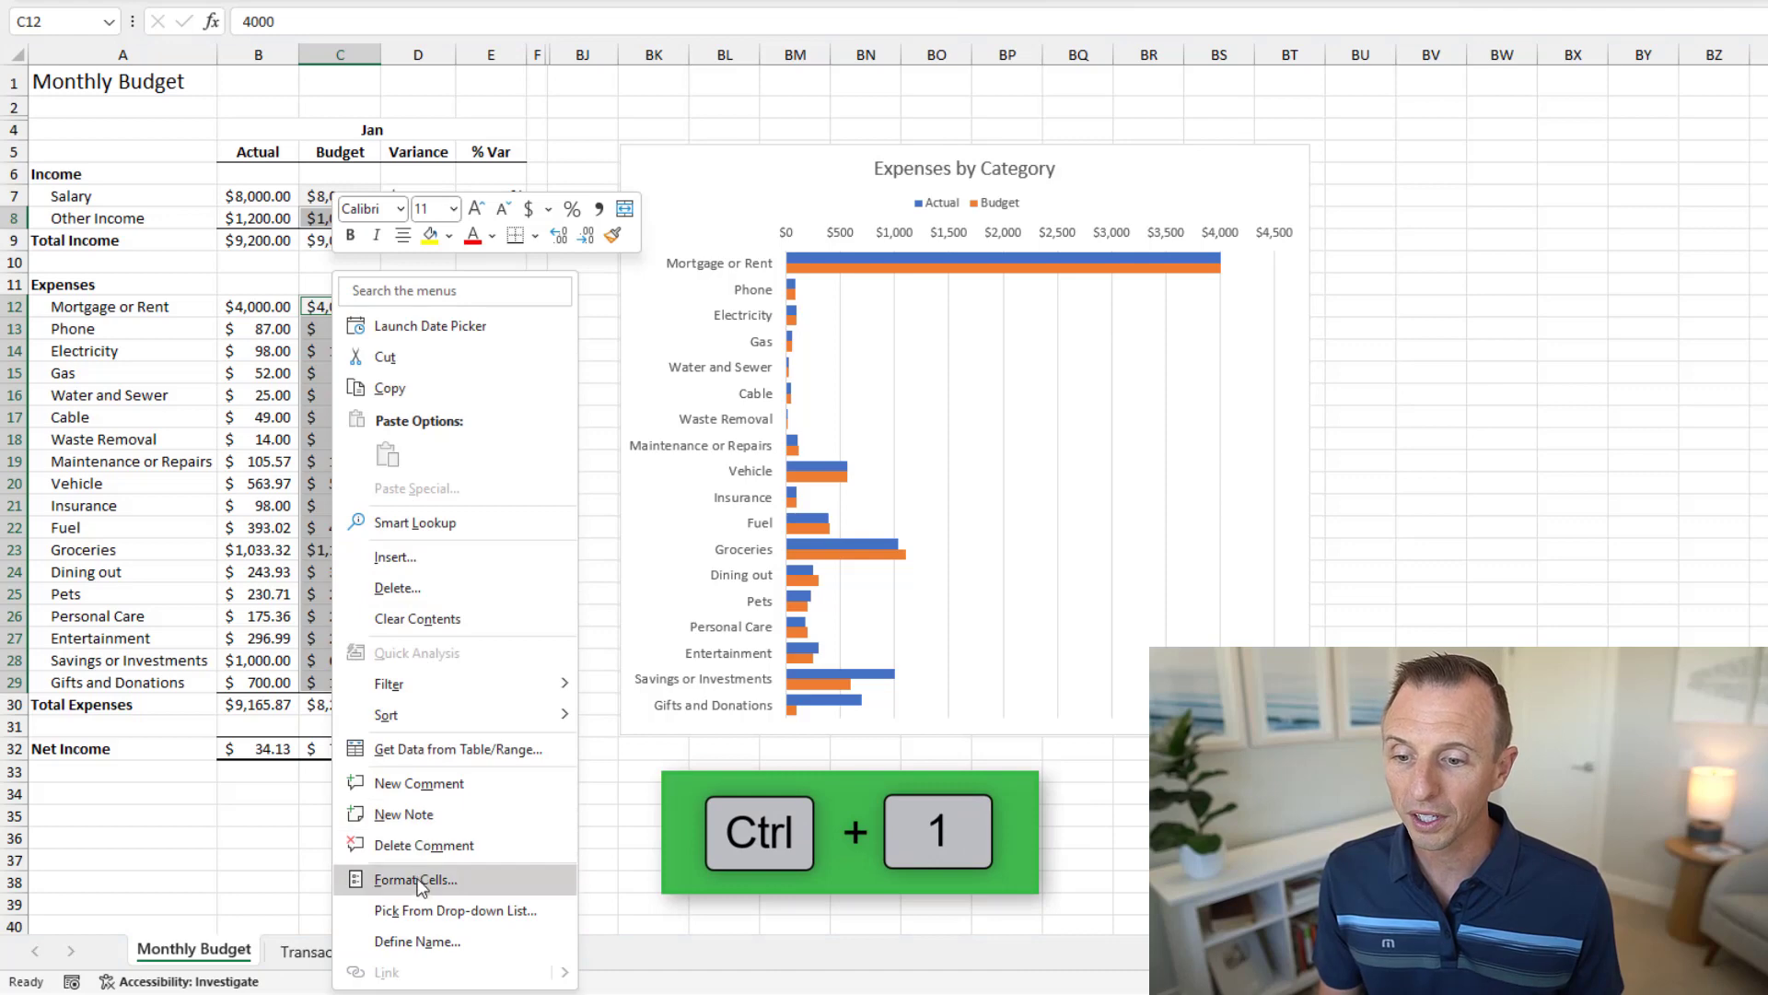
left_click(419, 882)
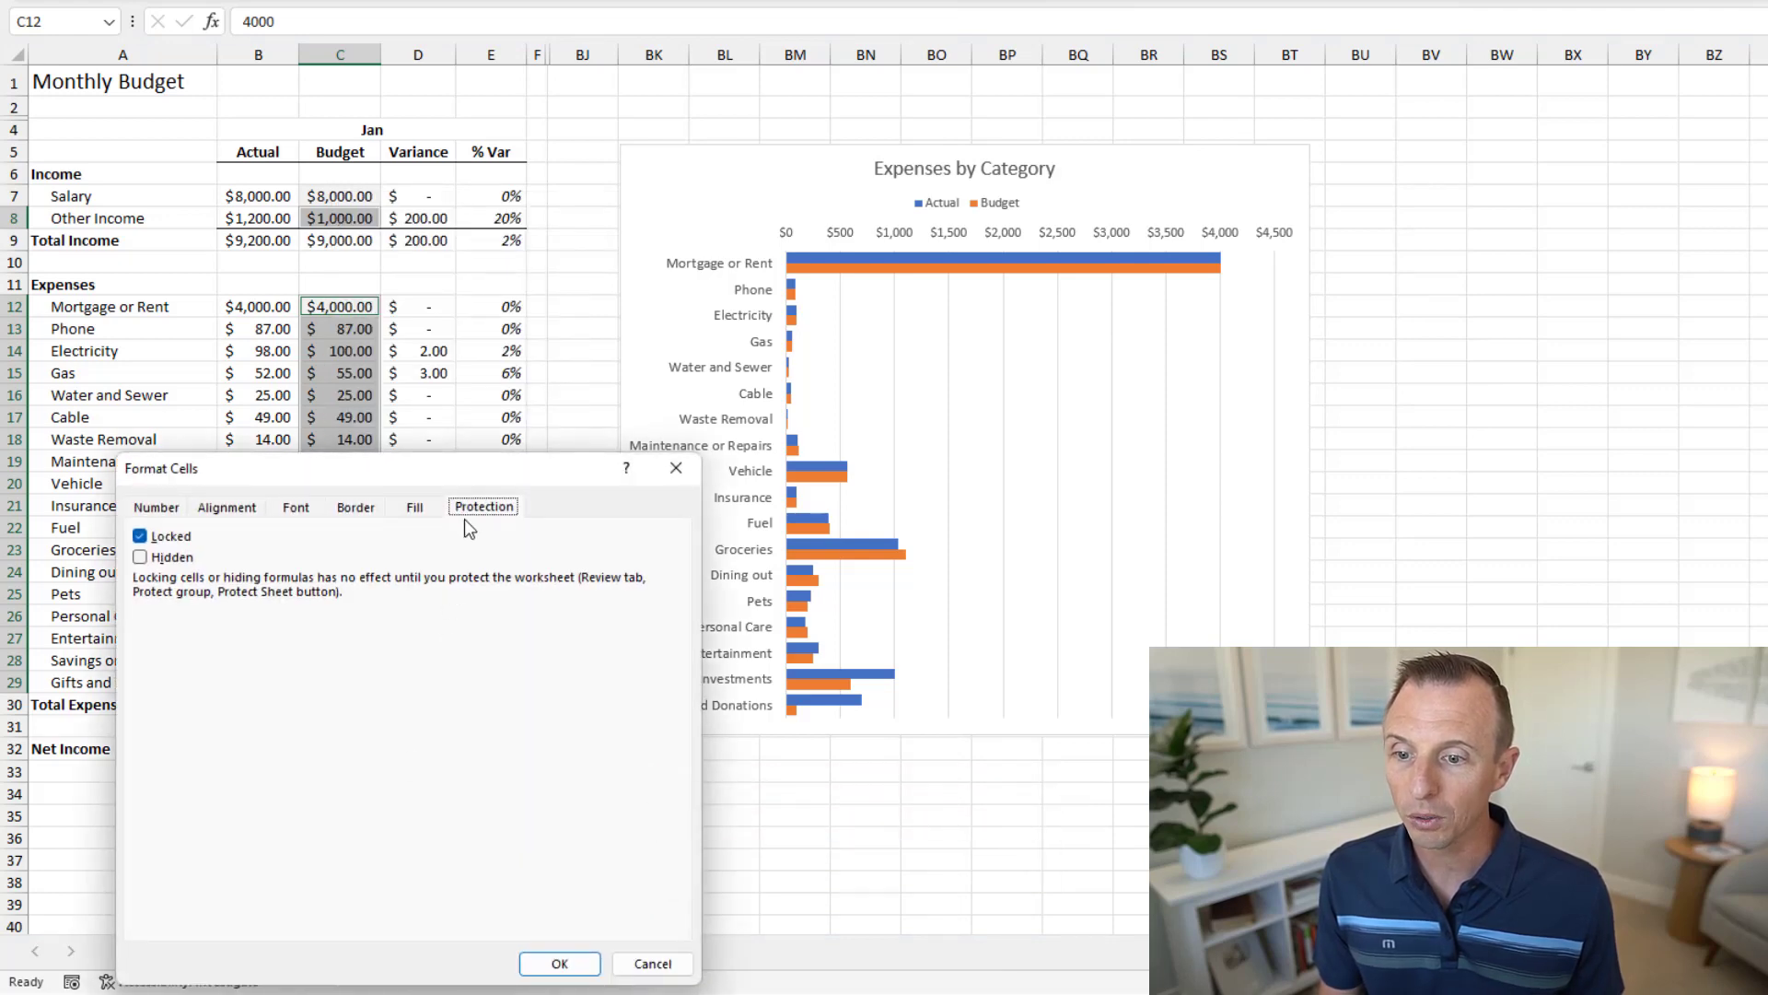
left_click(140, 536)
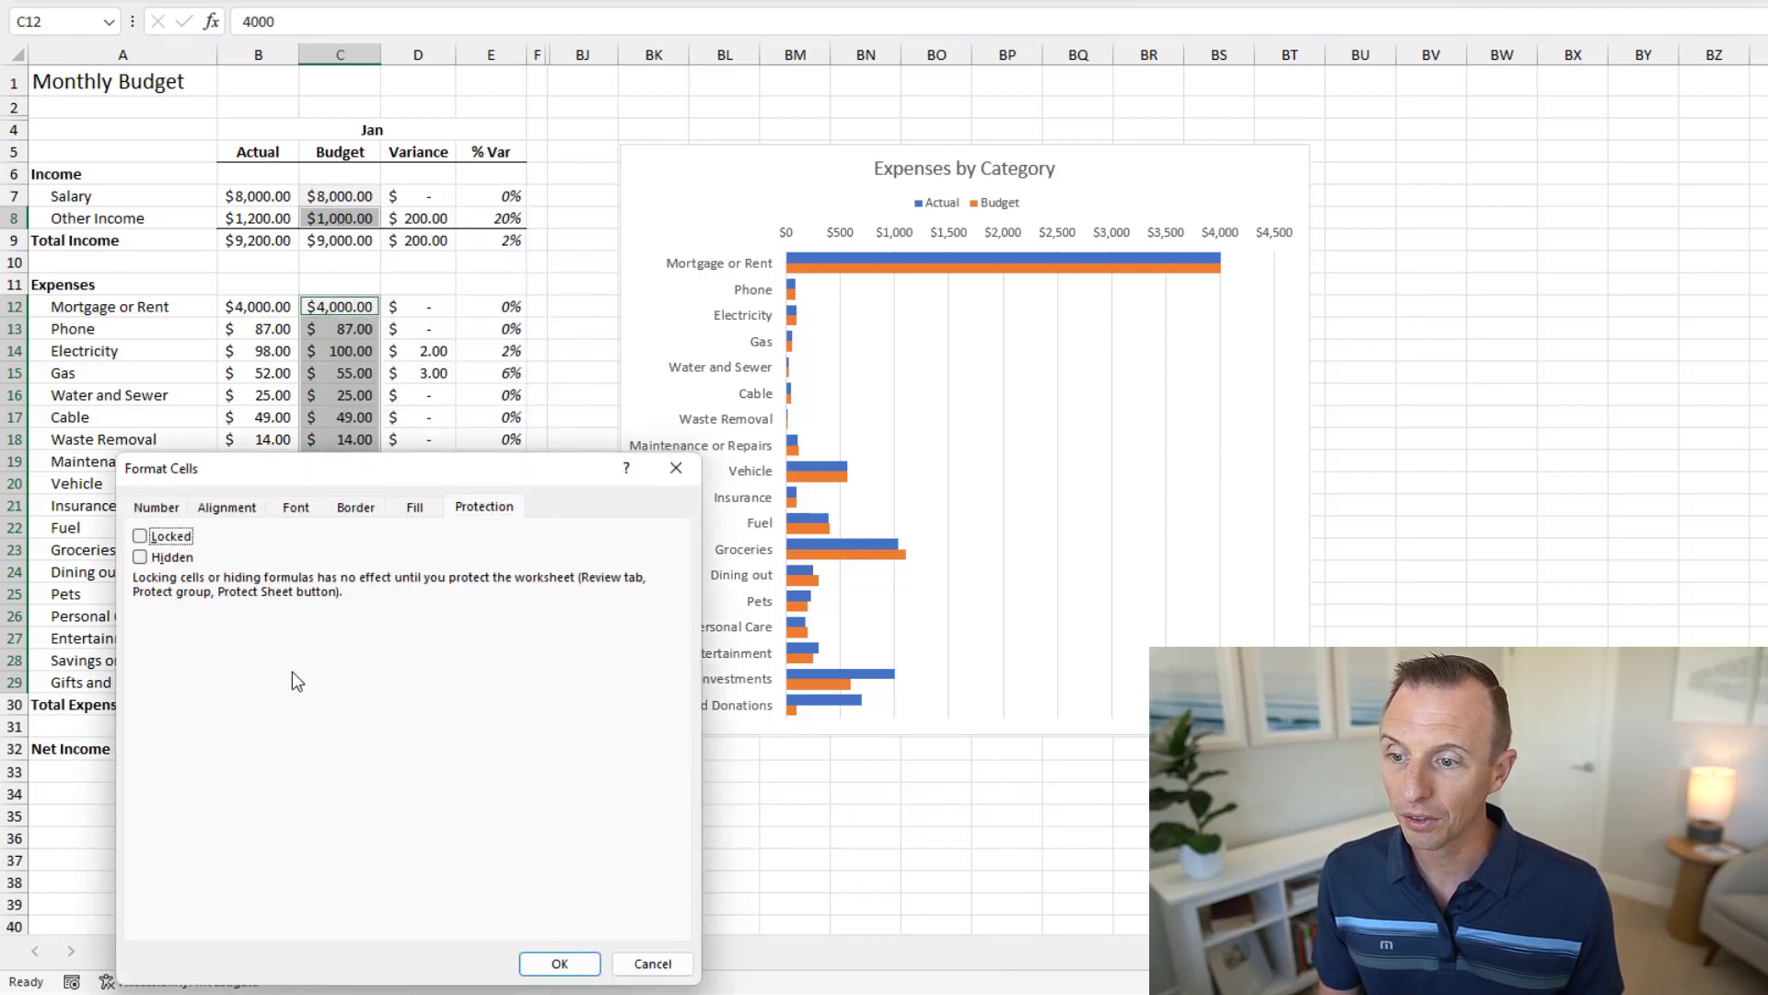
left_click(556, 961)
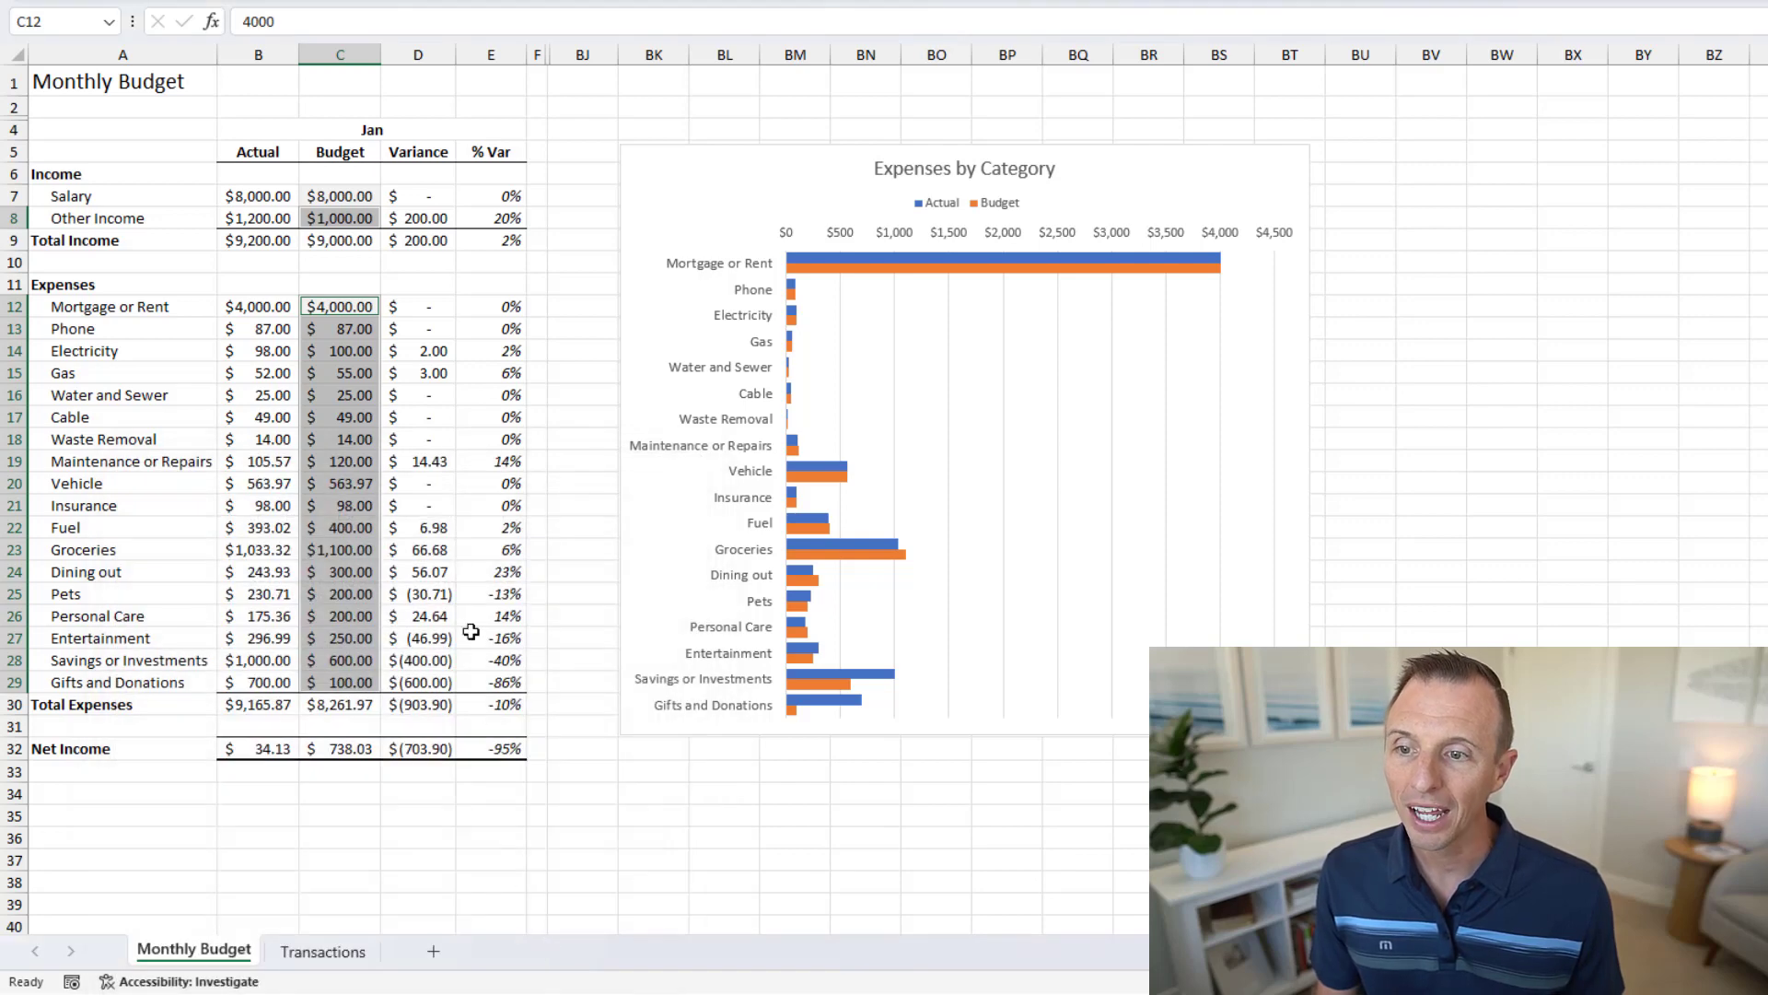
Protect the Monthly Budget sheet without a password, allowing only the selection of locked and unlocked cells.
left_click(332, 313)
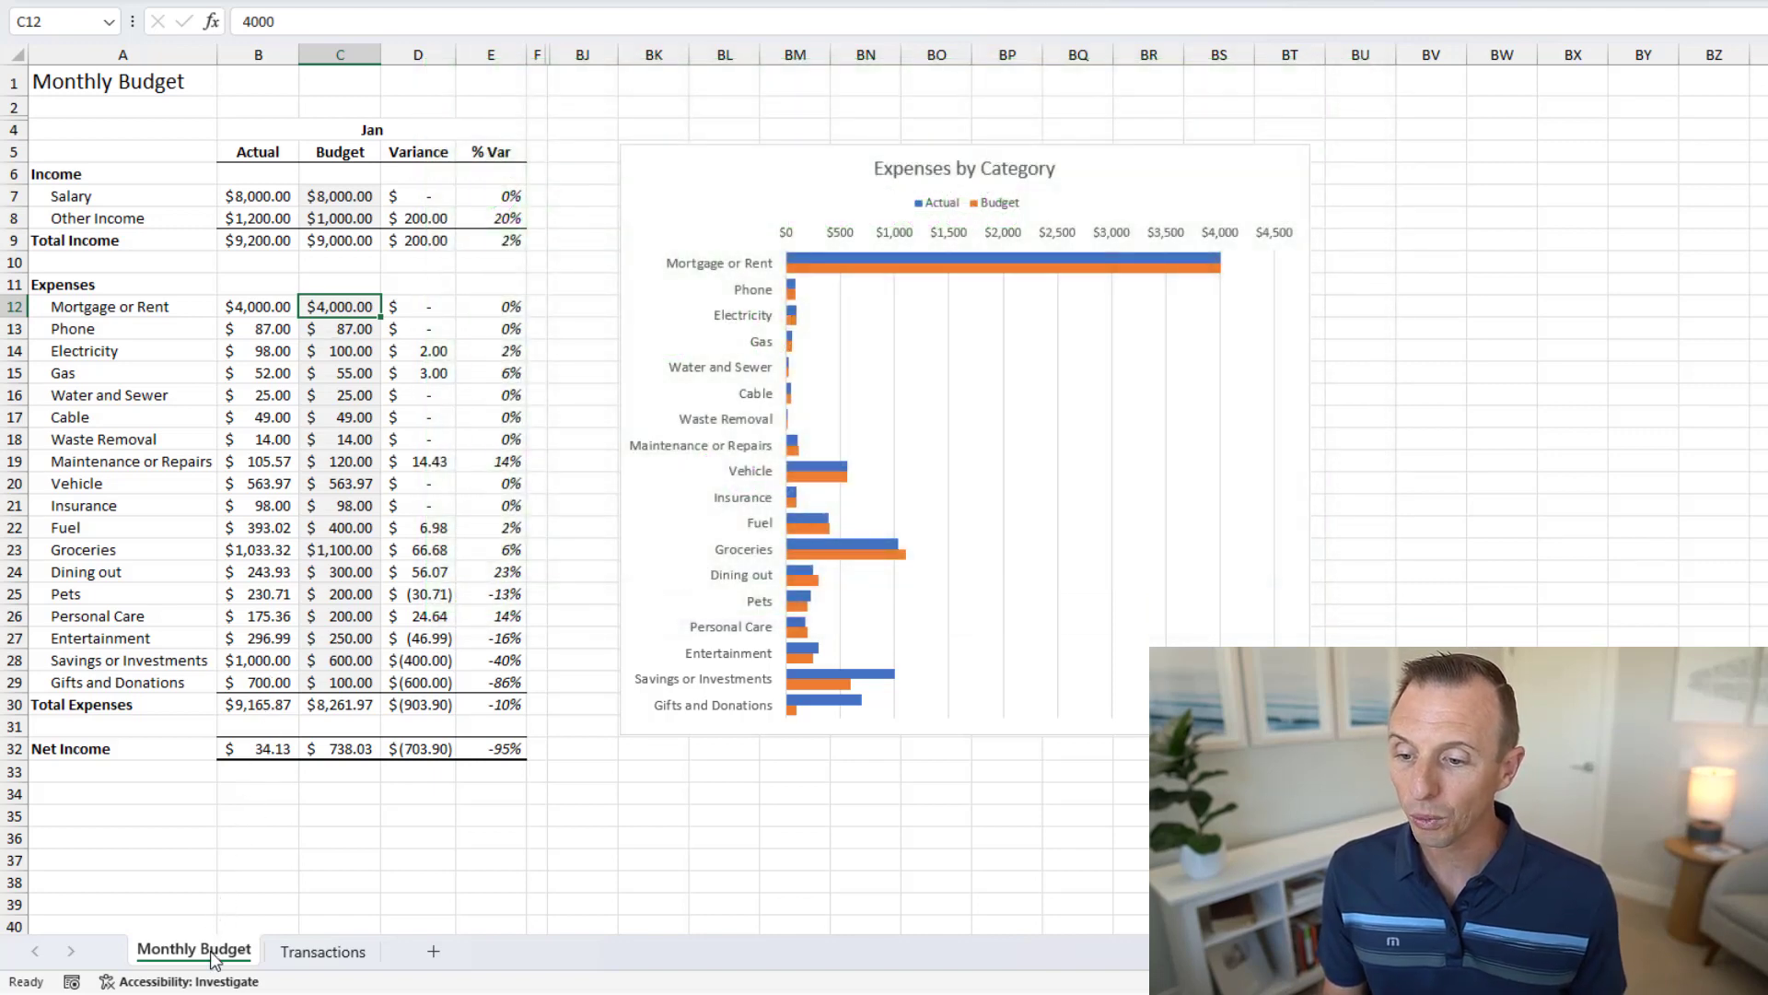
right_click(214, 960)
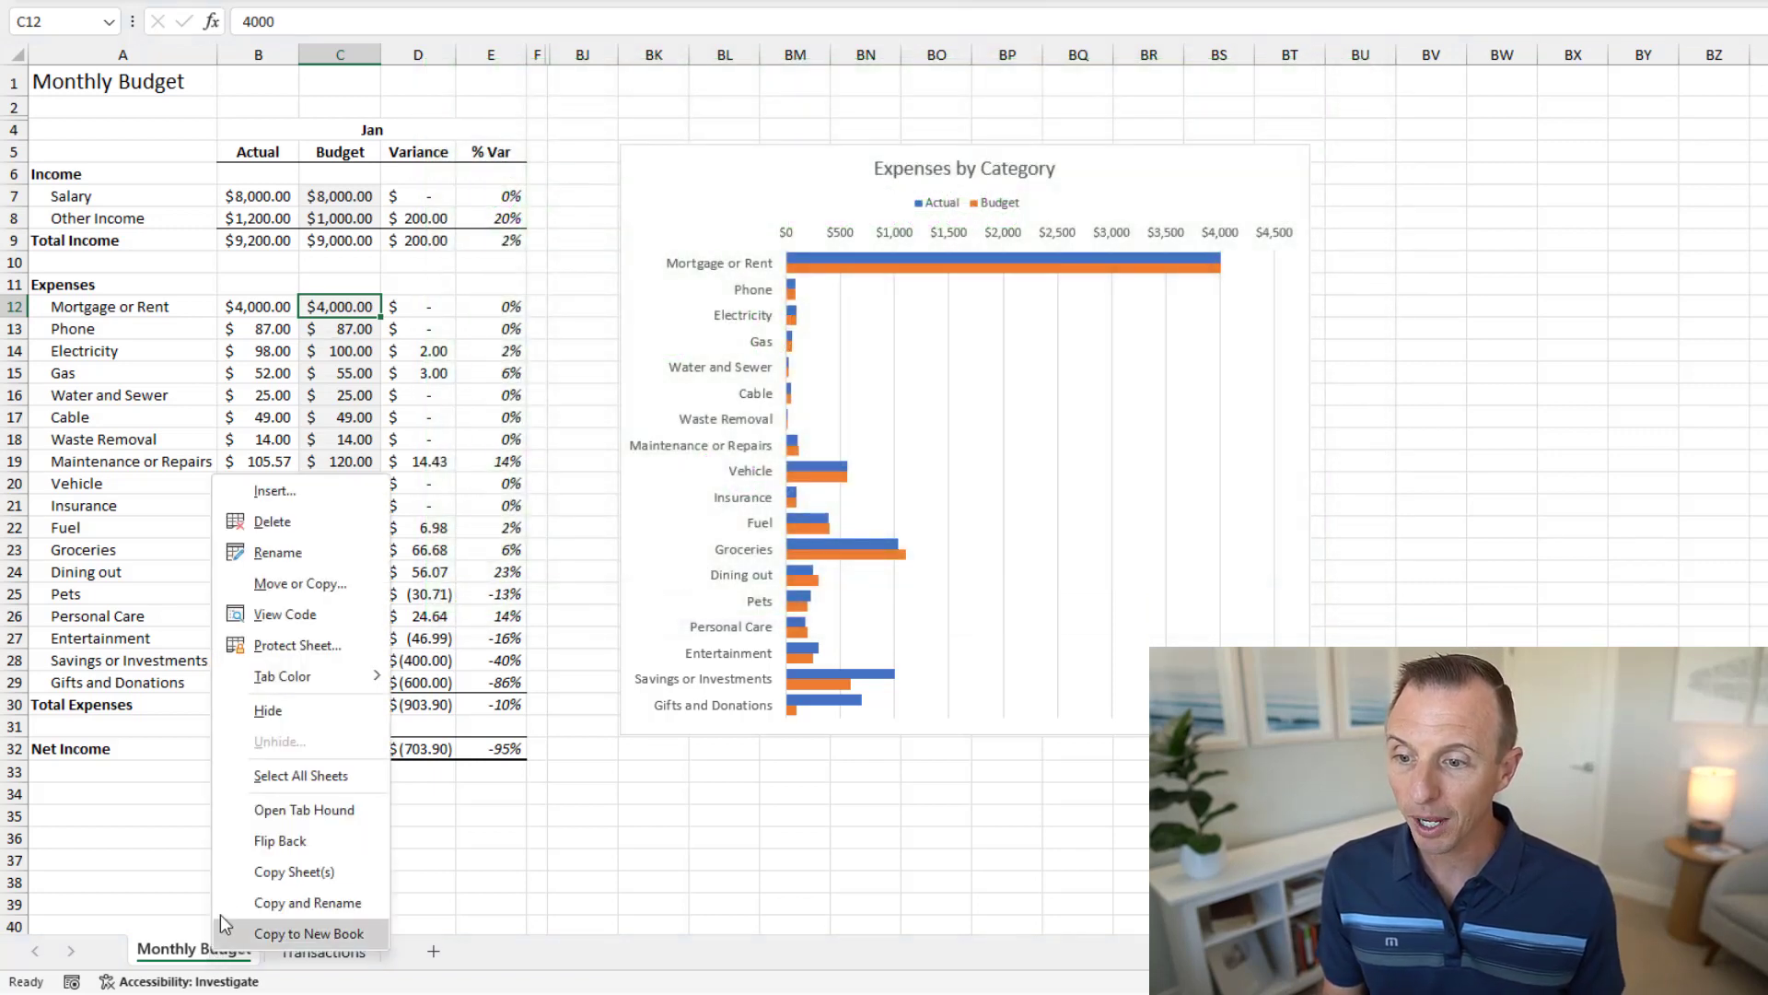
left_click(269, 650)
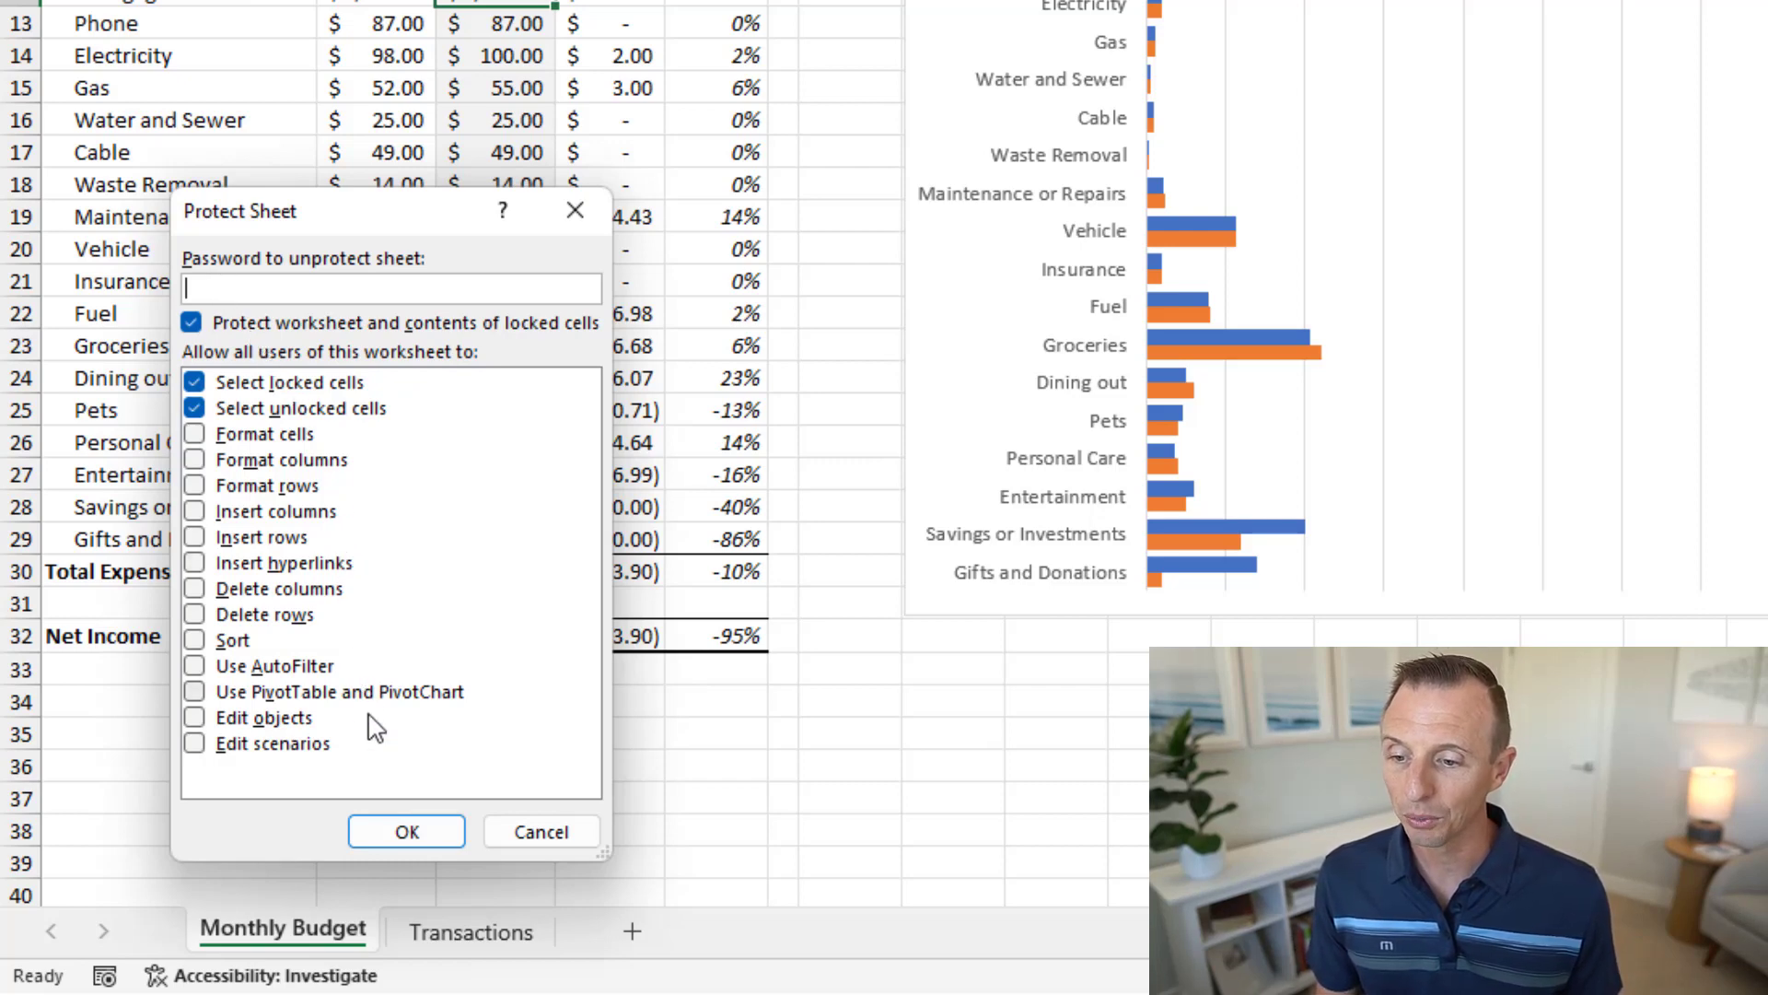
left_click(405, 831)
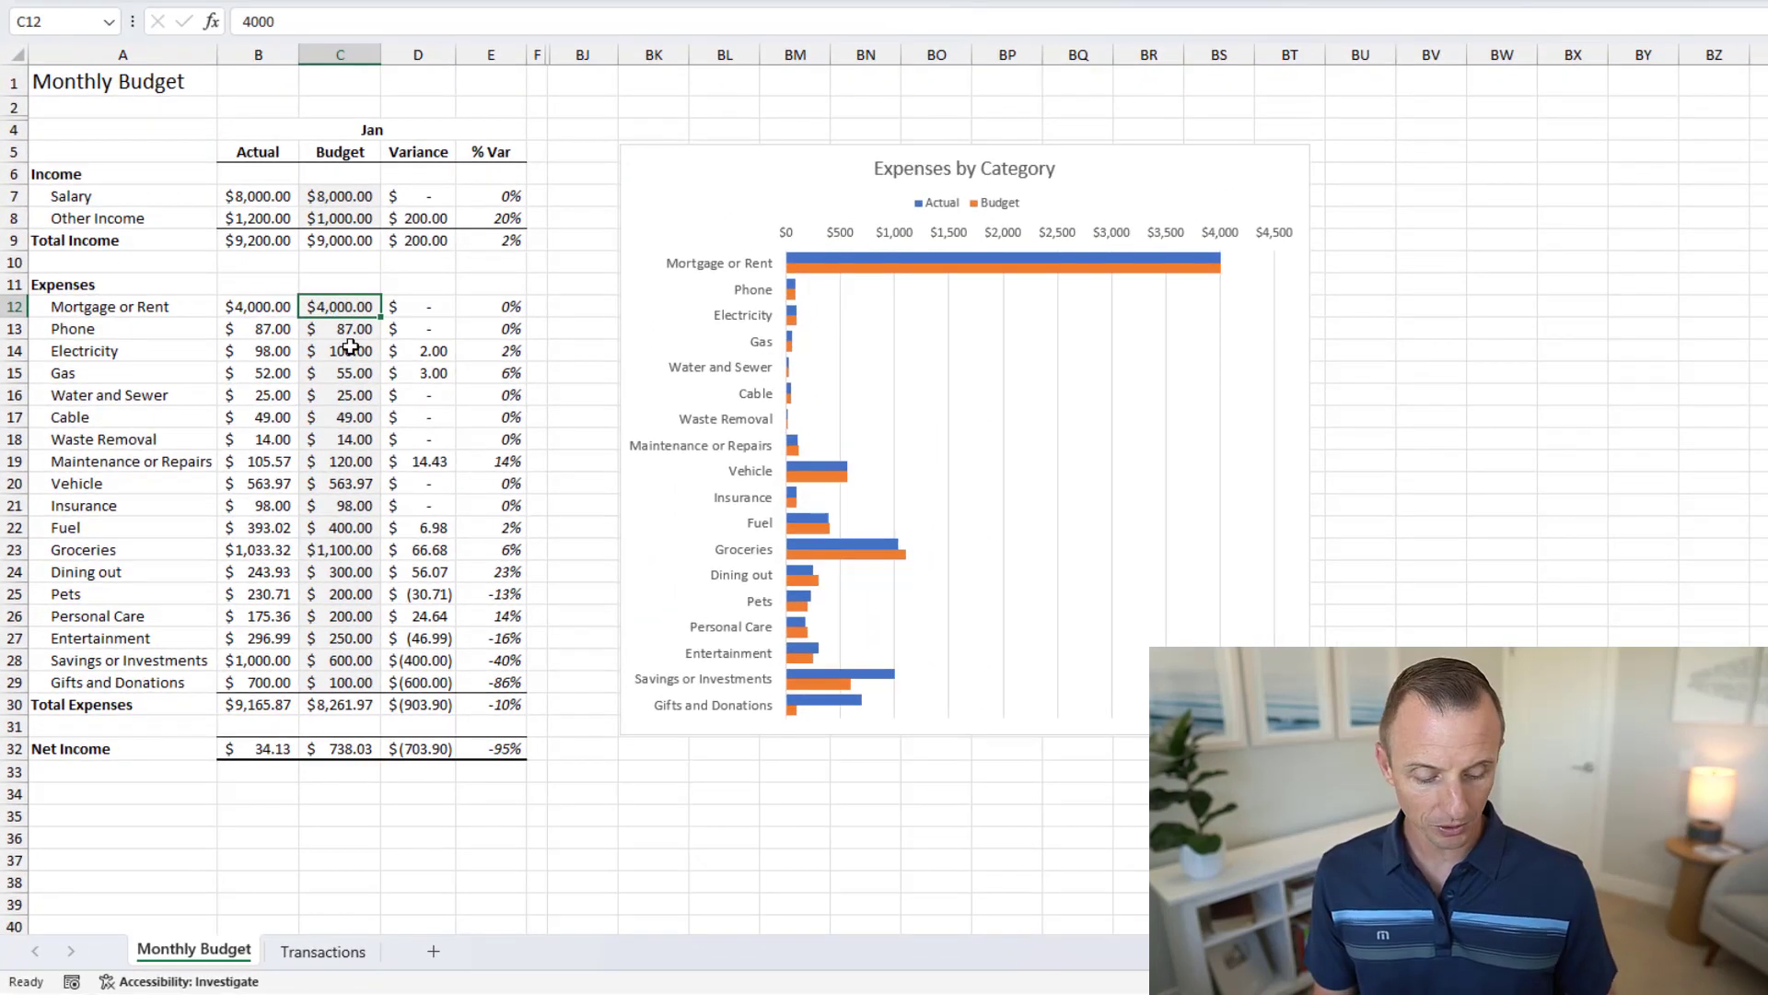
Set the January Mortgage or Rent budget in C12 to 4100 and try to clear the Actual formula in B12.
type("4100")
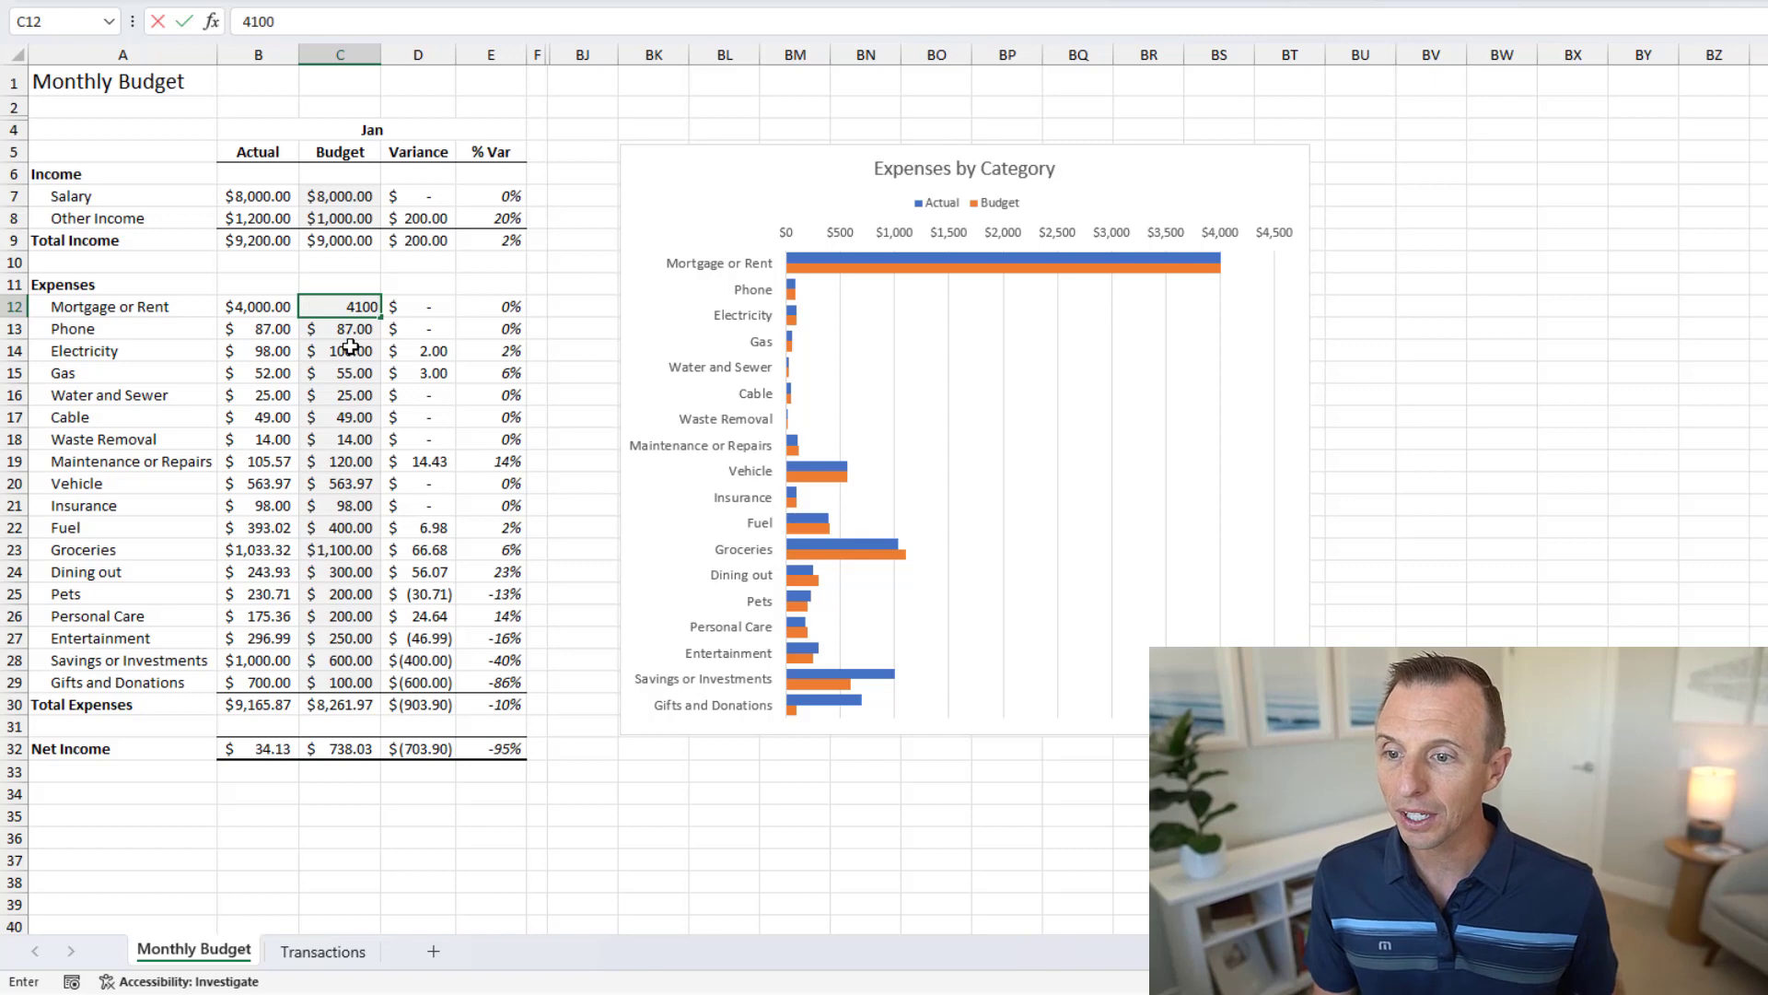
key("Return")
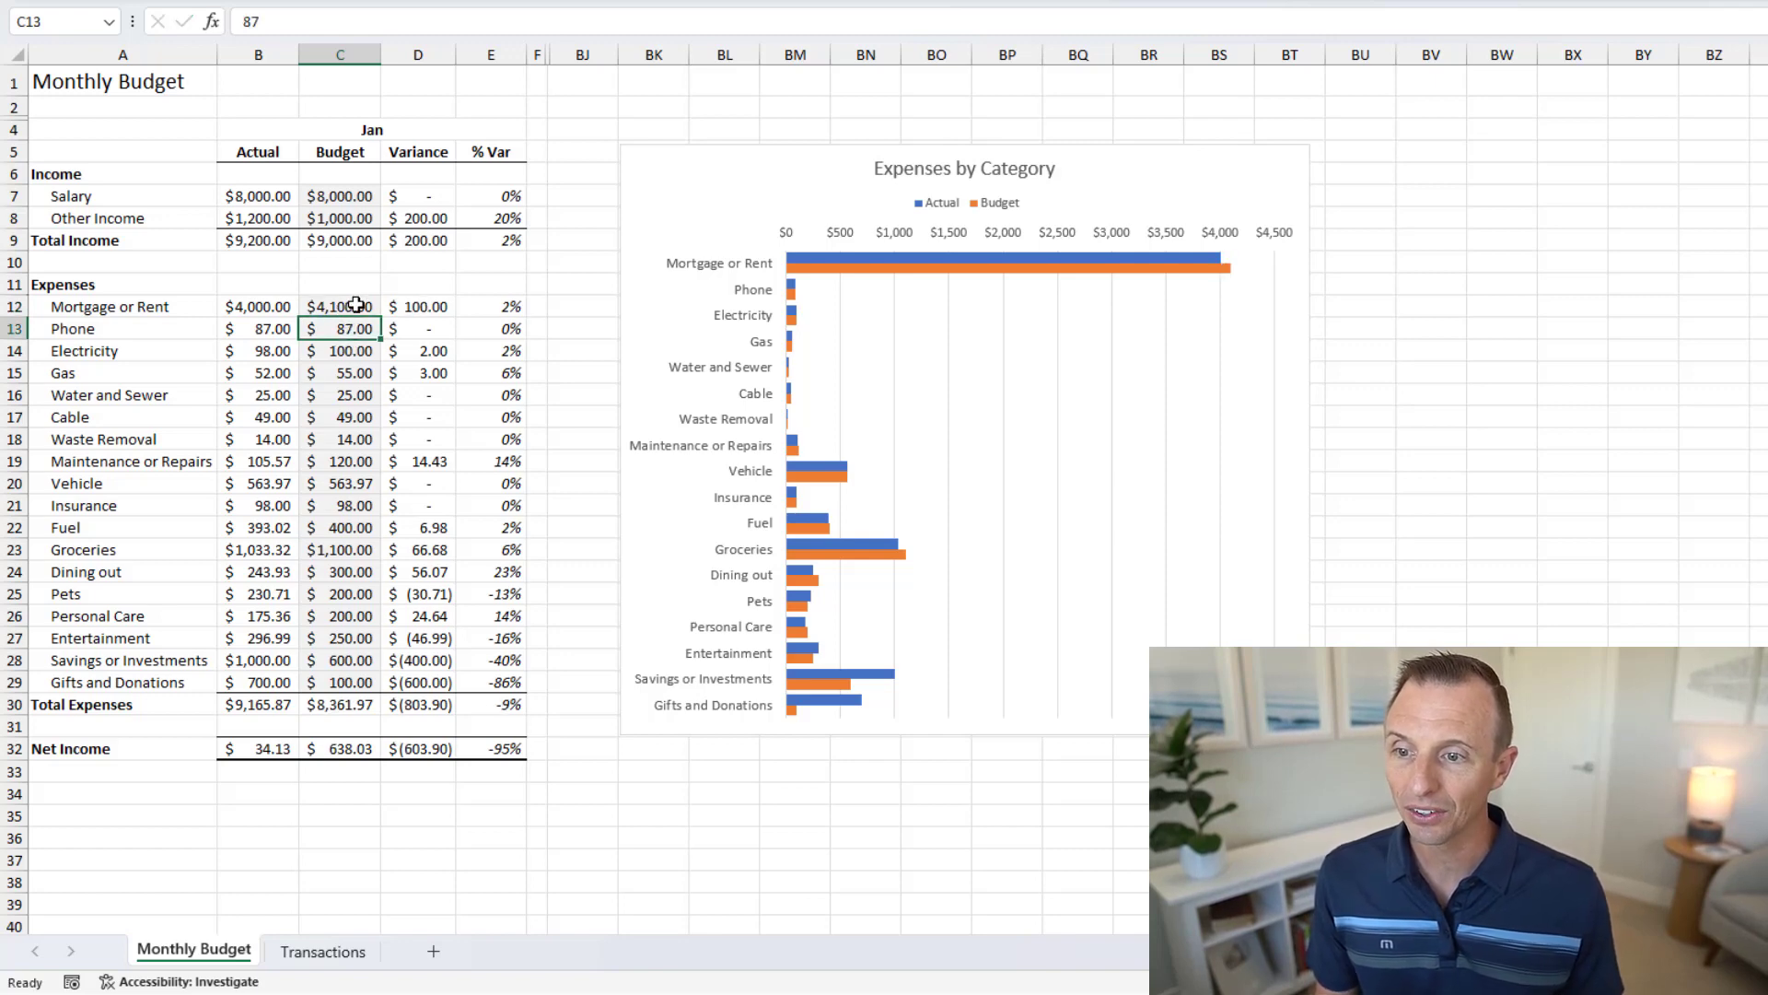
left_click(239, 307)
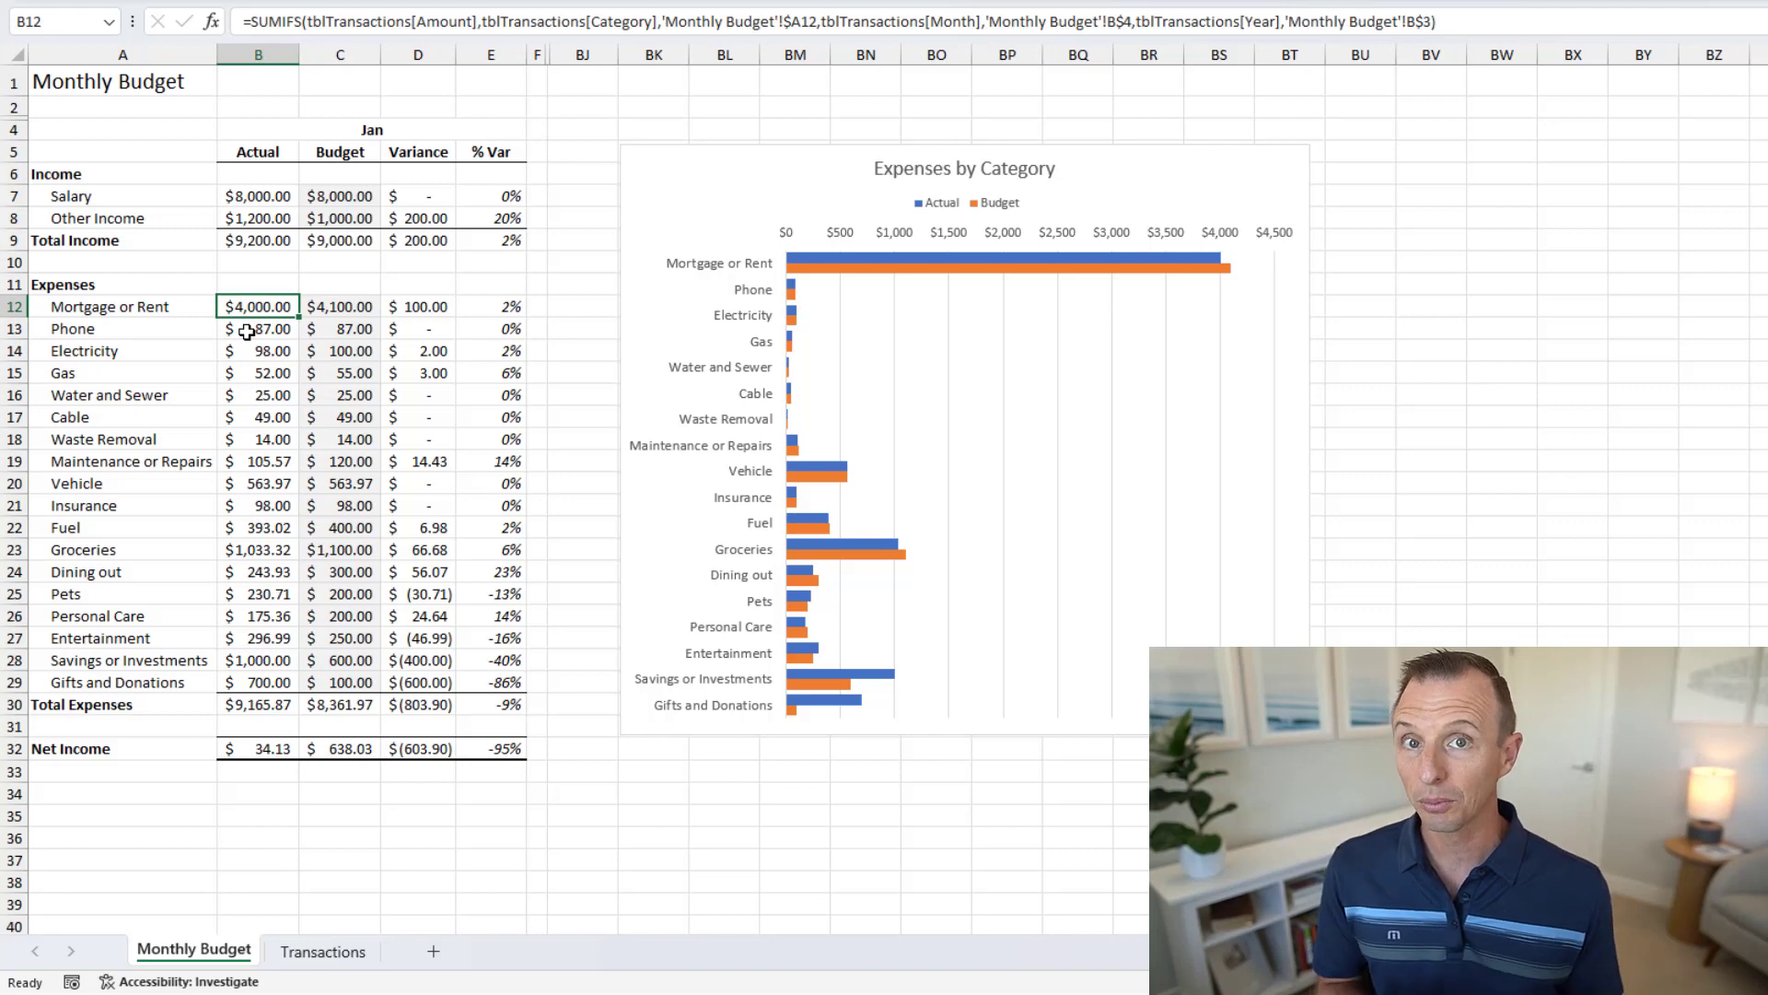
key("Delete")
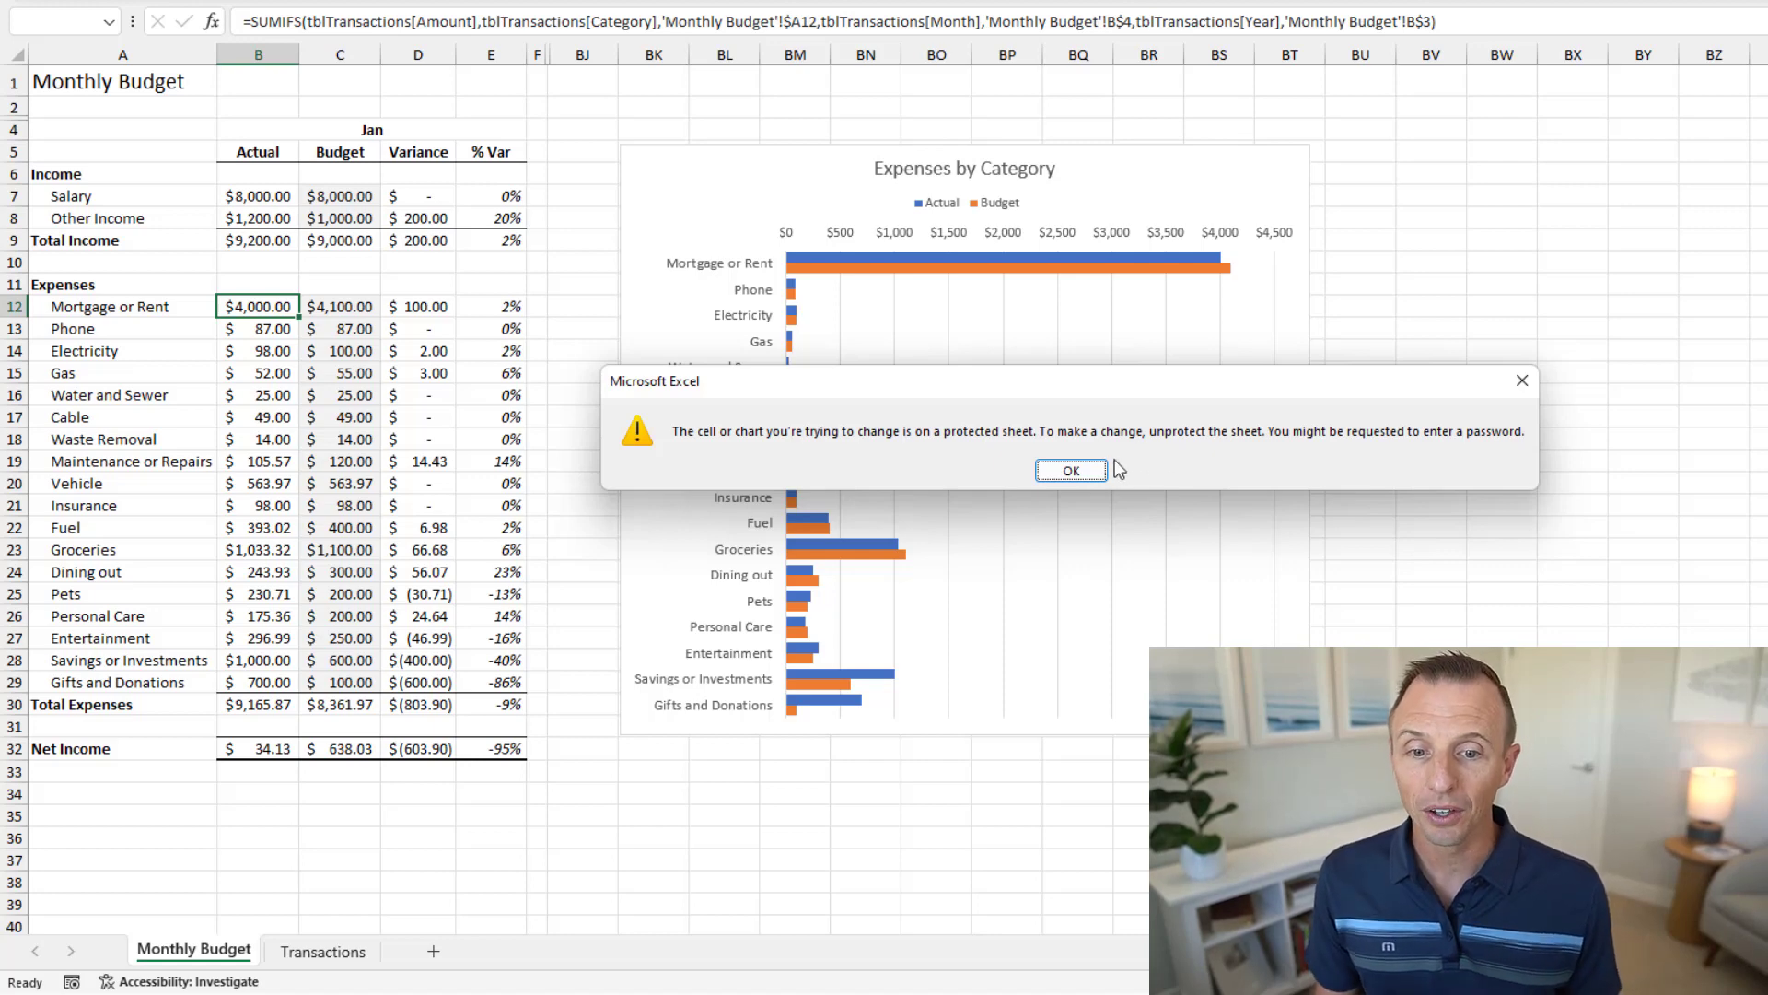
left_click(1074, 470)
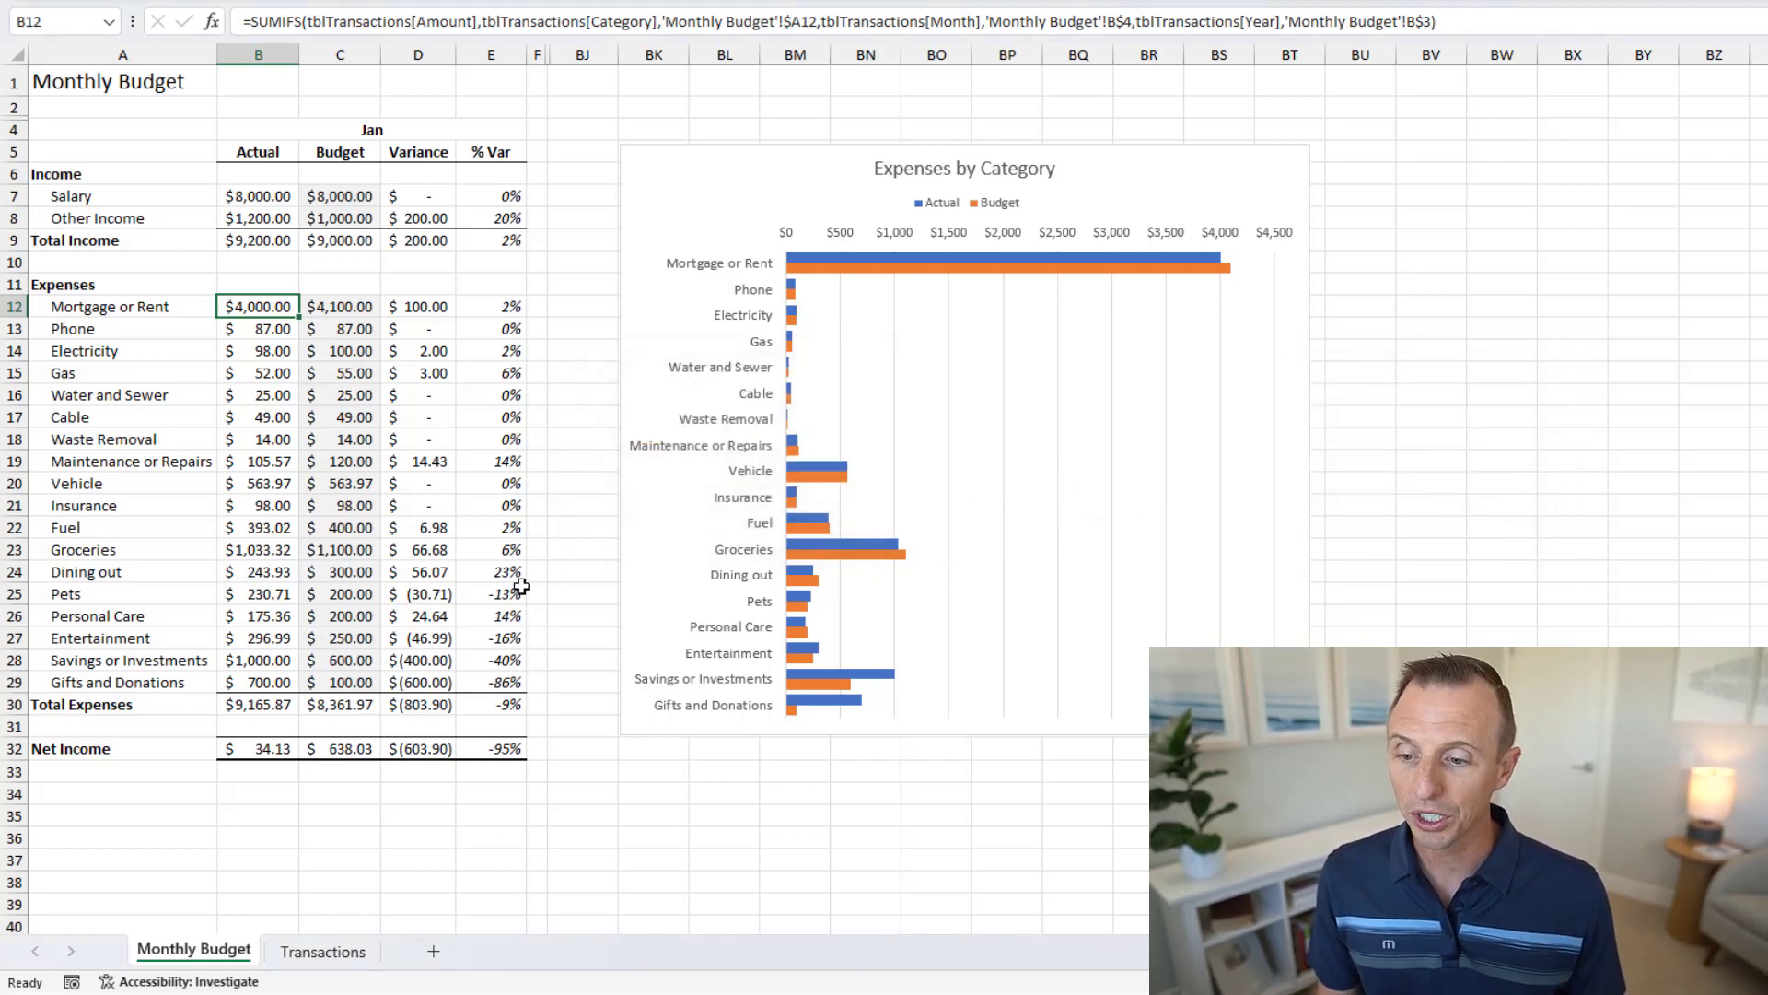
Unprotect the Monthly Budget sheet and select the Water and Sewer Actual cell B16.
right_click(184, 951)
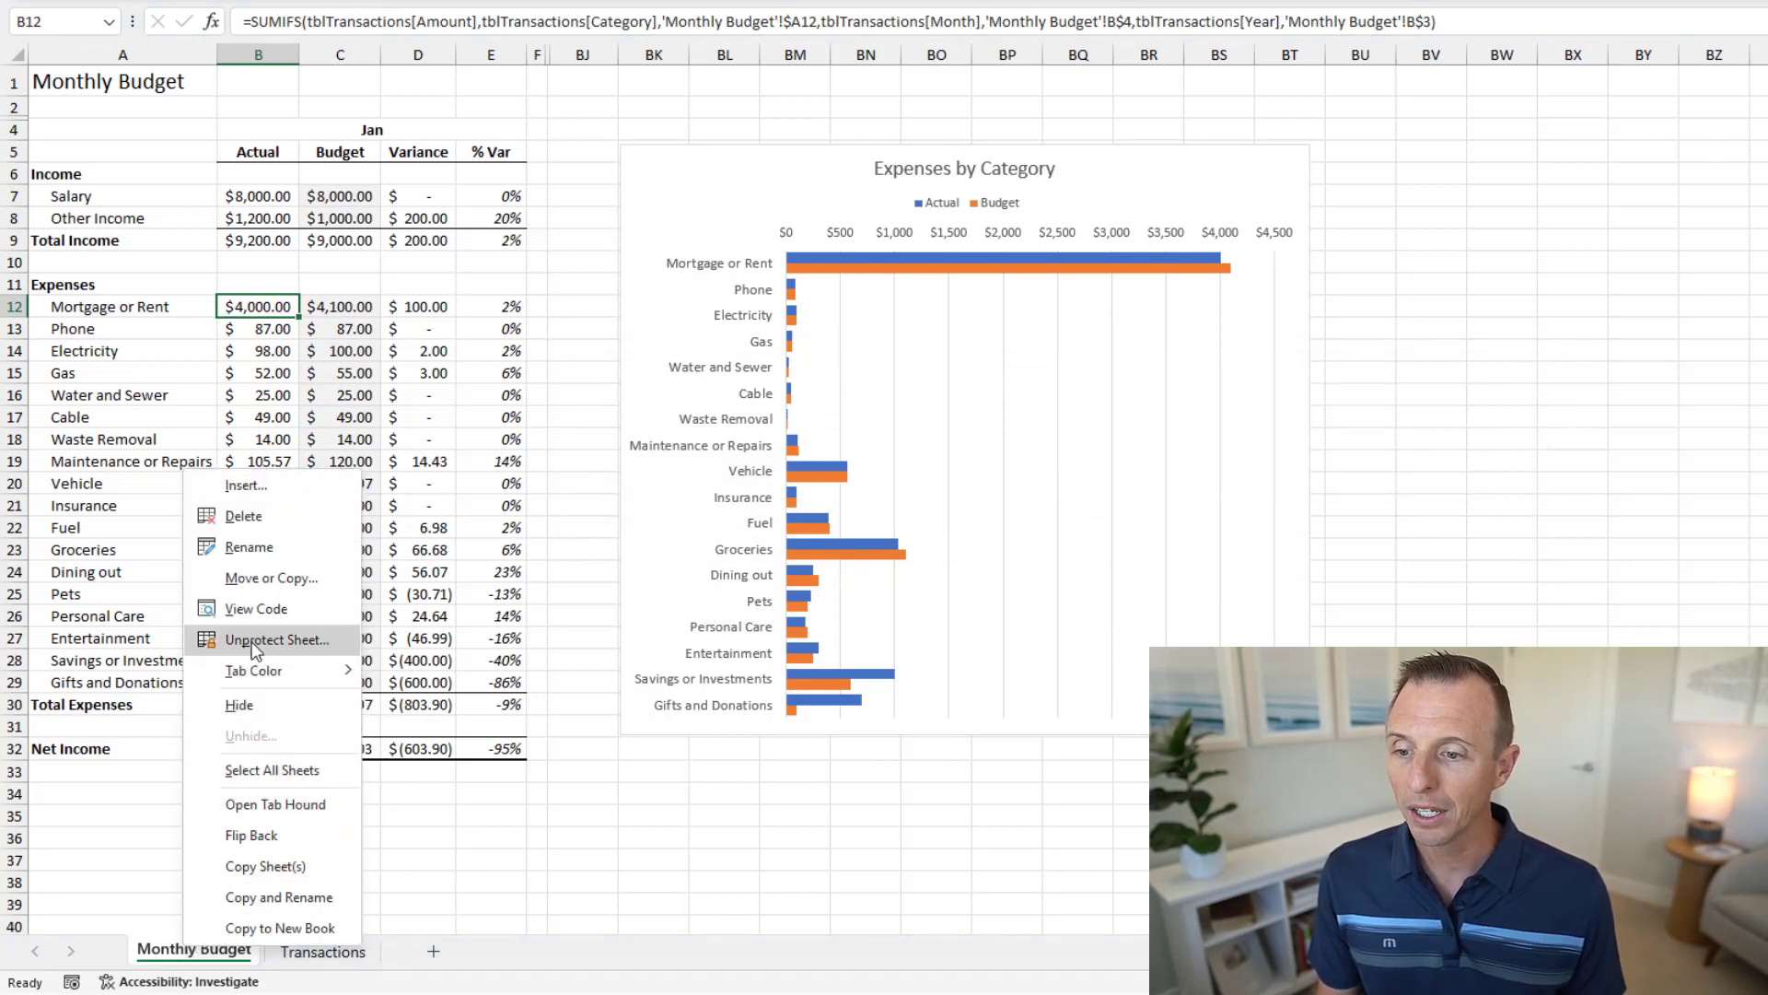
left_click(254, 644)
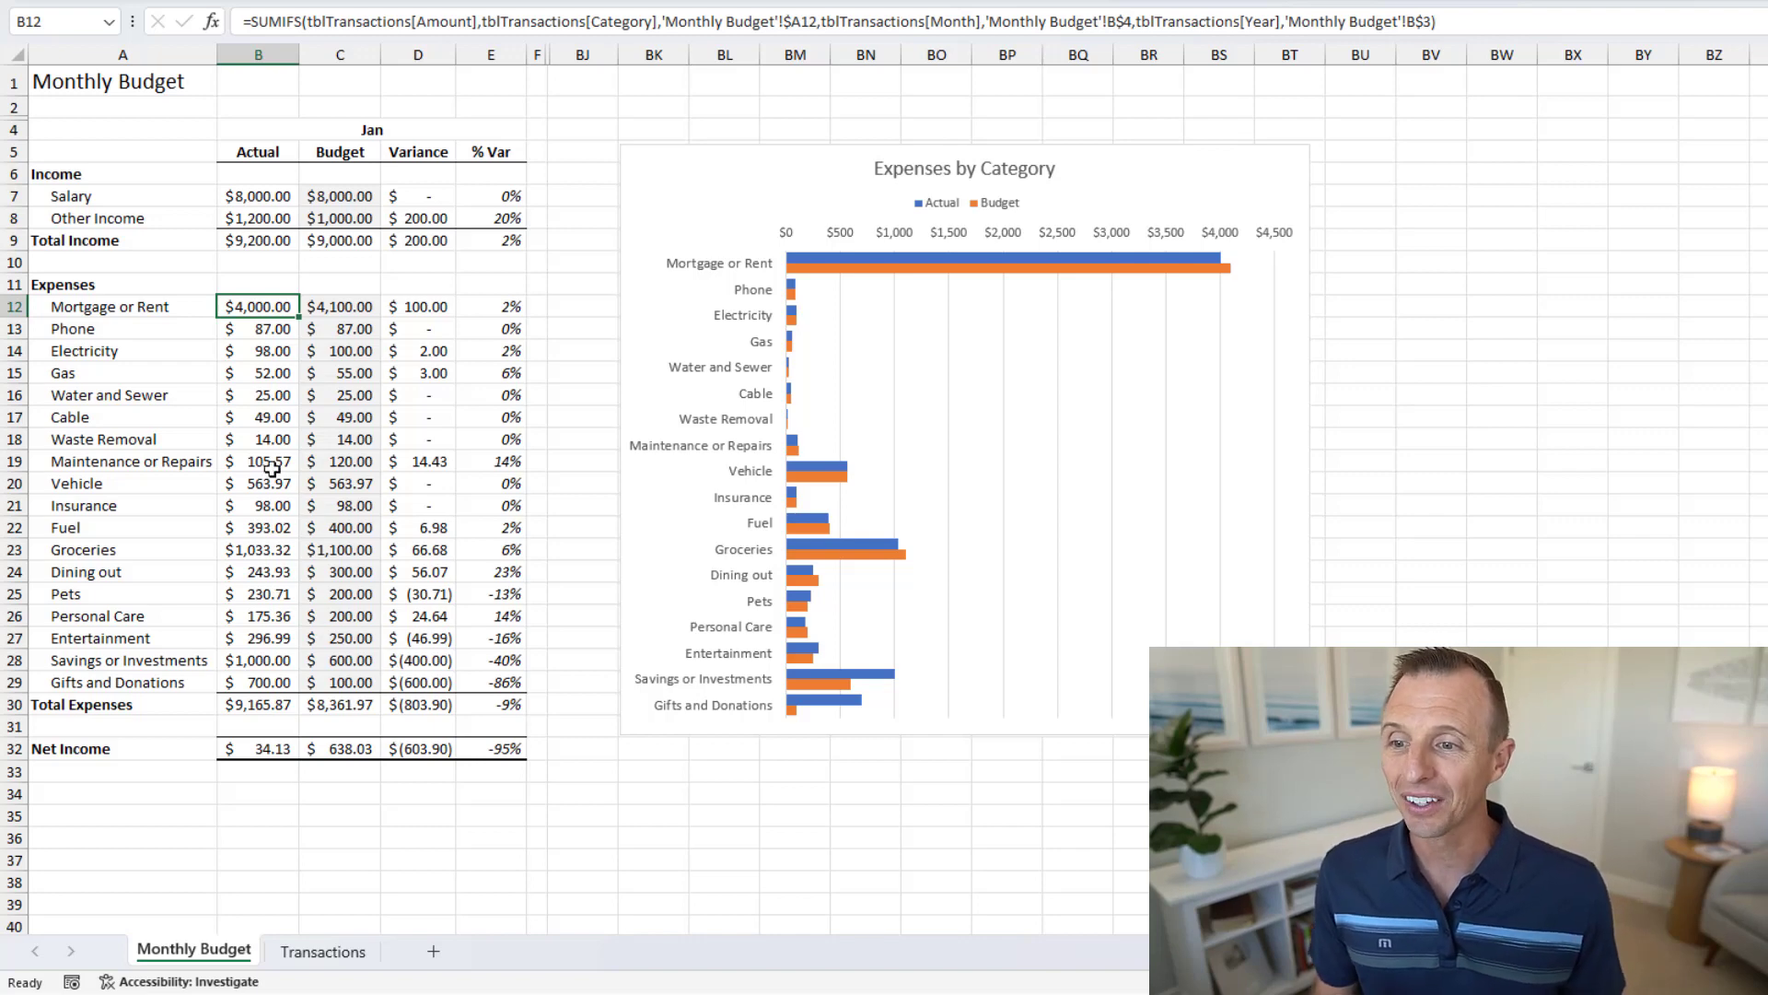
left_click_drag(261, 394, 261, 421)
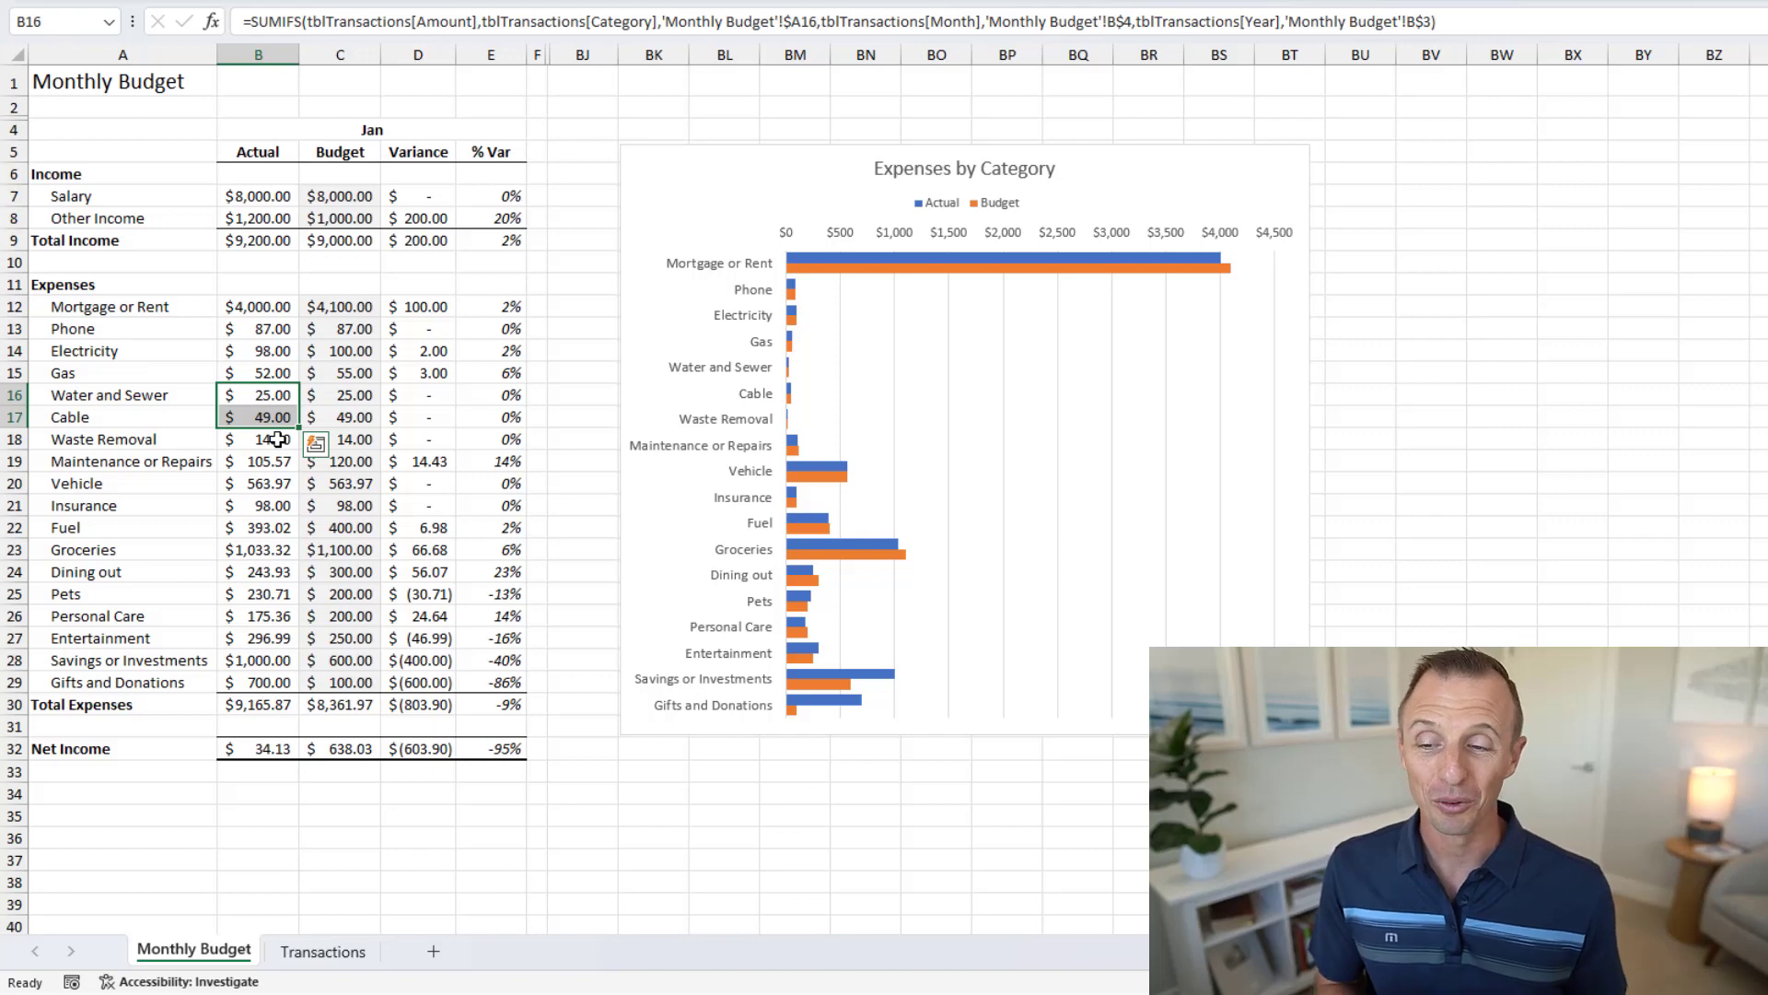
left_click(249, 396)
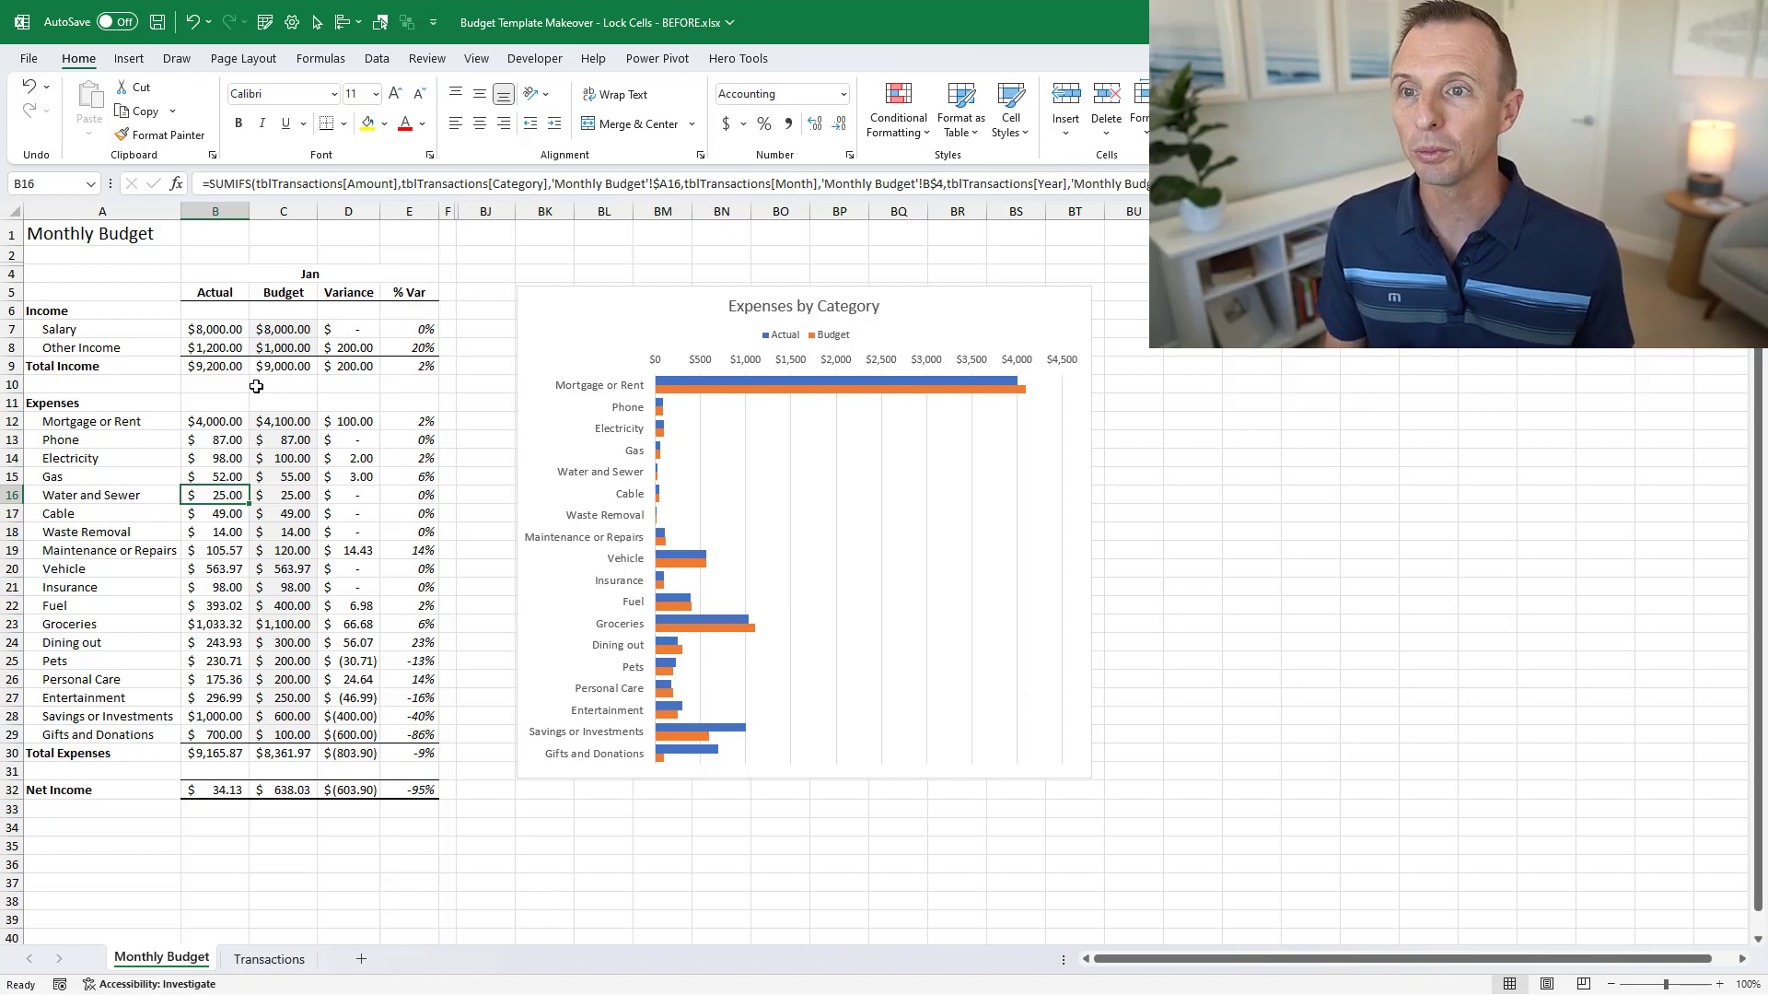
Open the Quick Access Toolbar customization options and list all available commands.
left_click(433, 25)
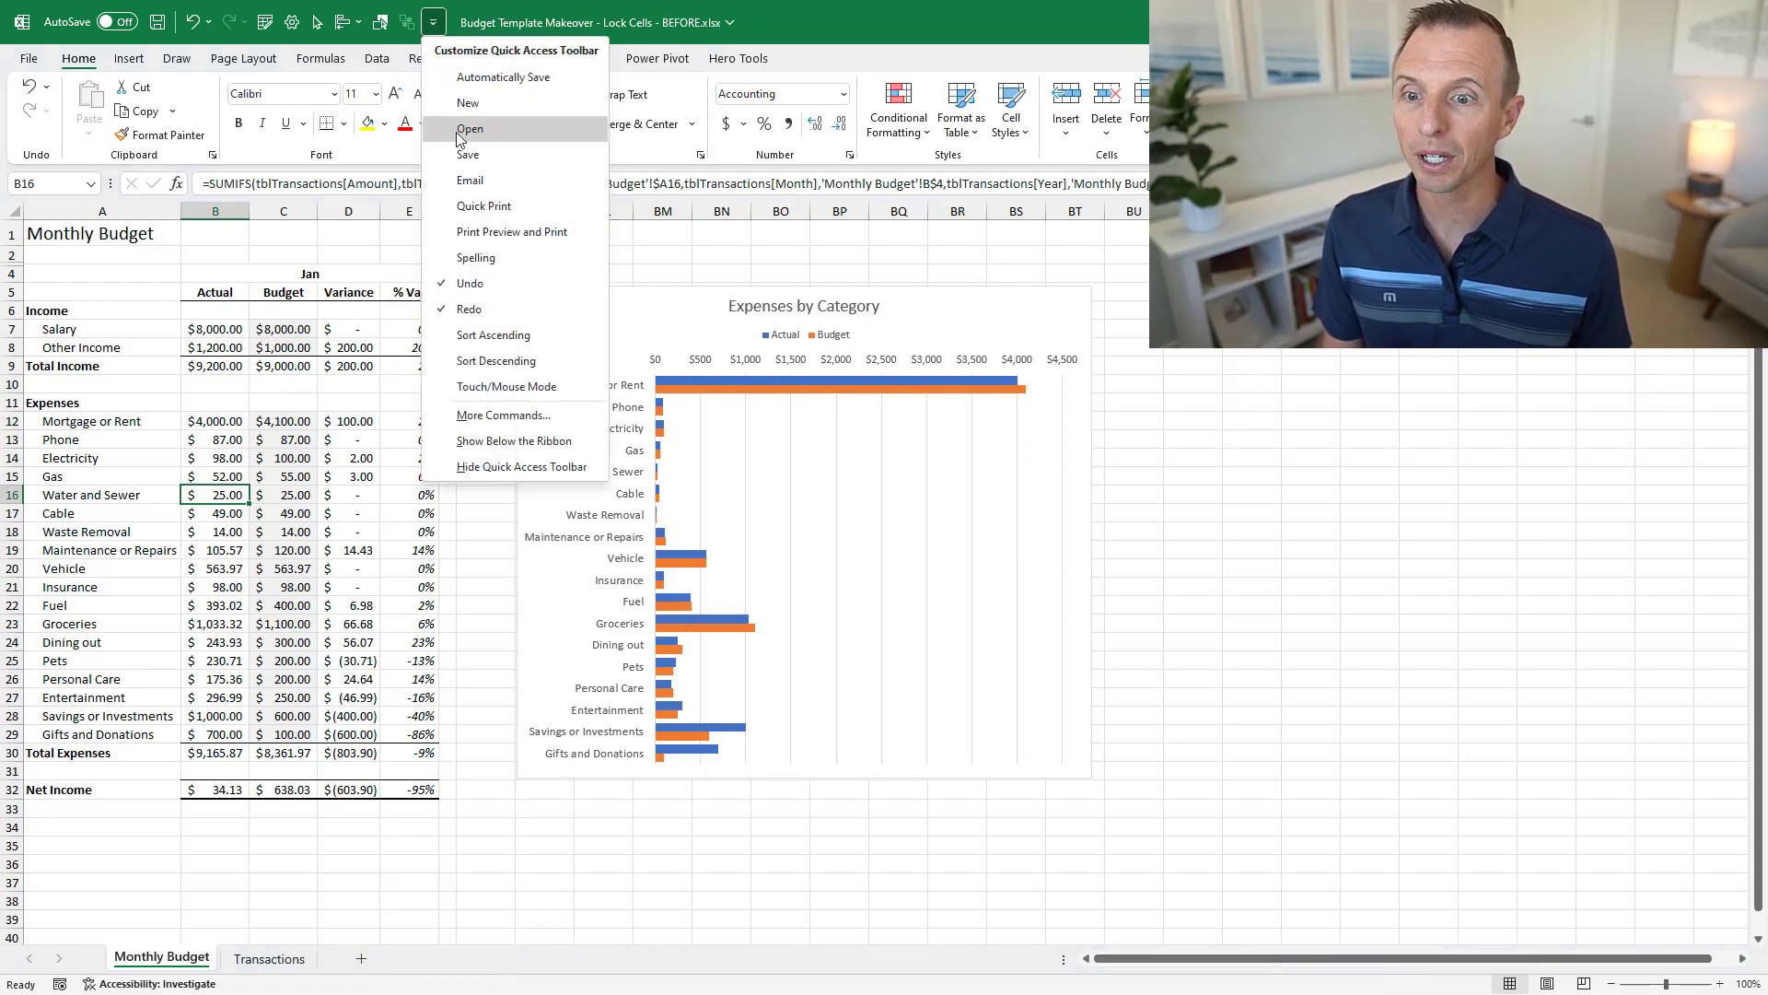
left_click(477, 414)
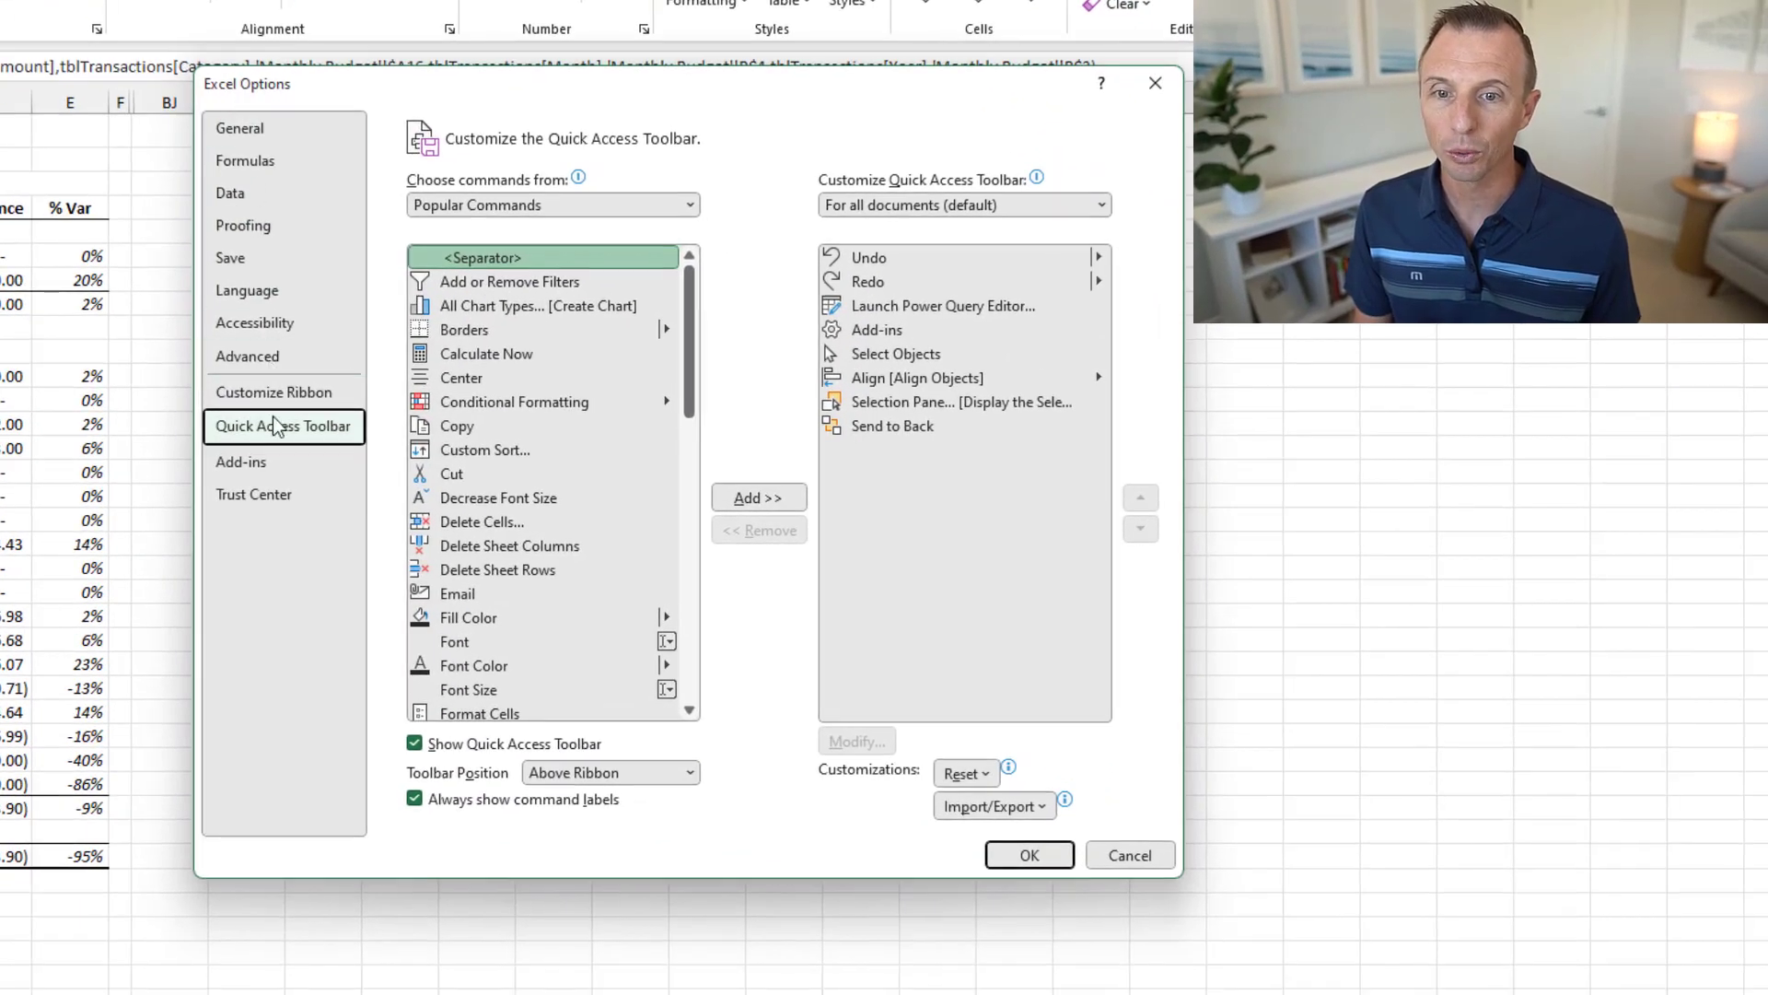
left_click(571, 202)
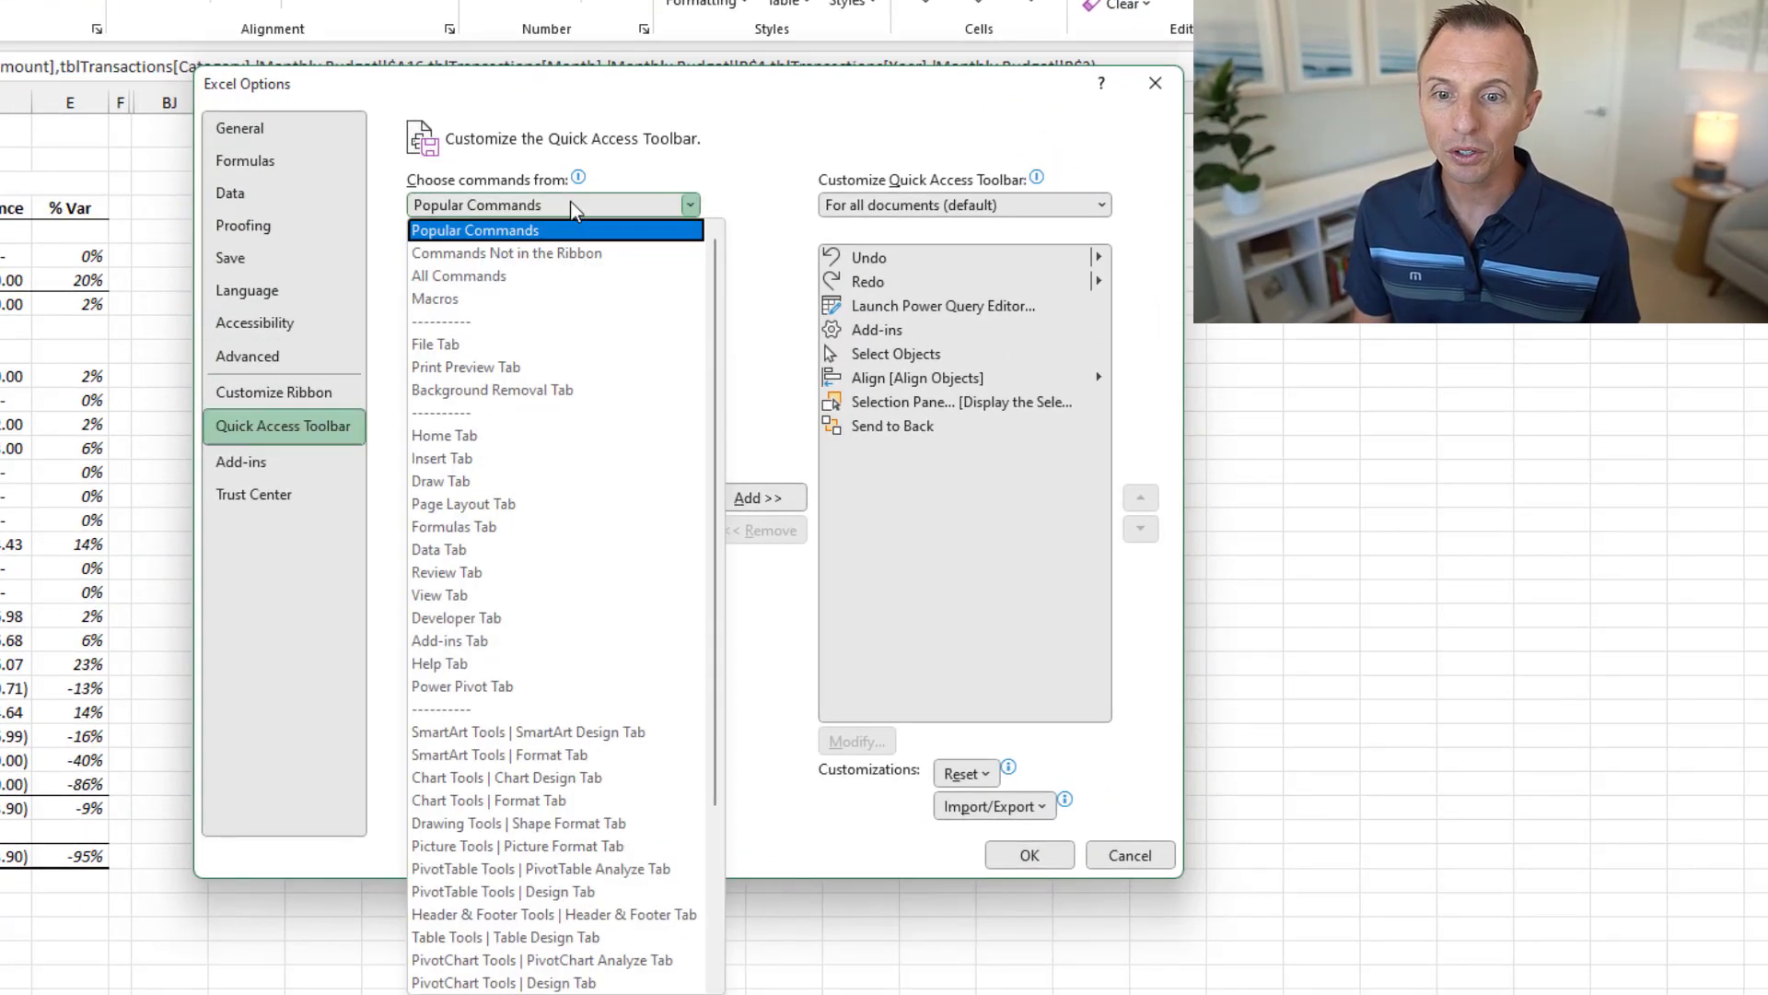
left_click(485, 275)
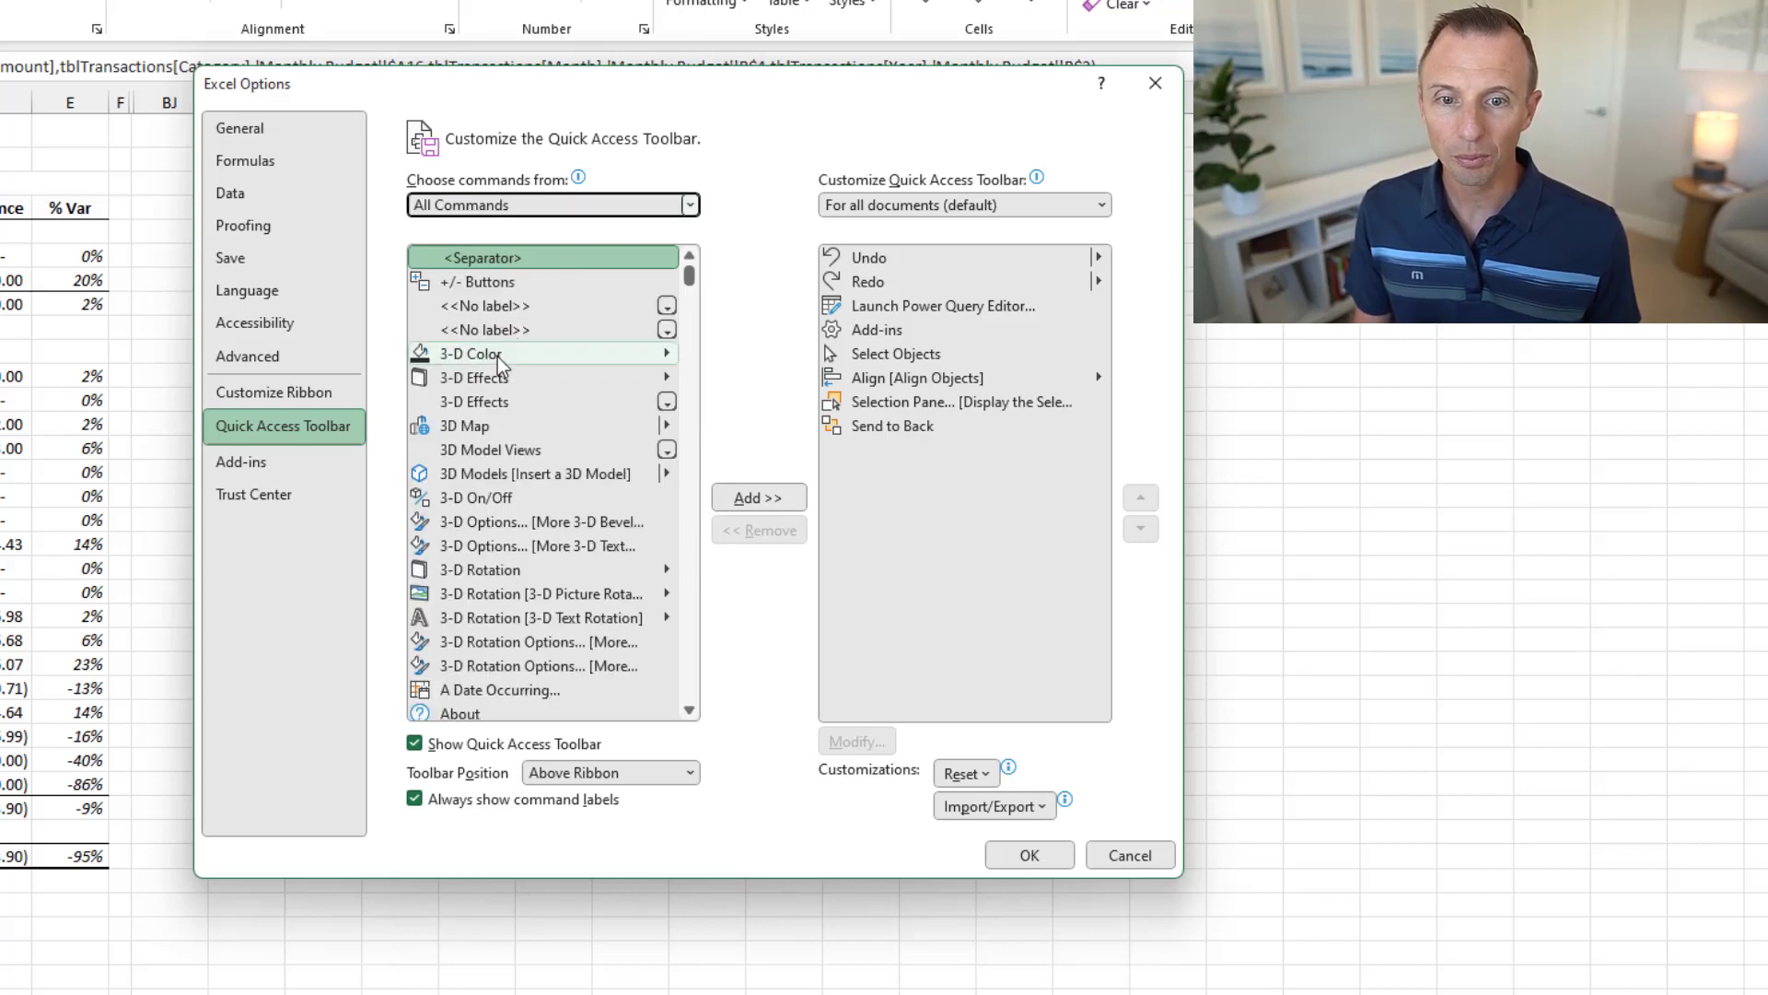
Add the Lock Cell command to the end of the Quick Access Toolbar for all documents and apply the customization.
left_click(497, 357)
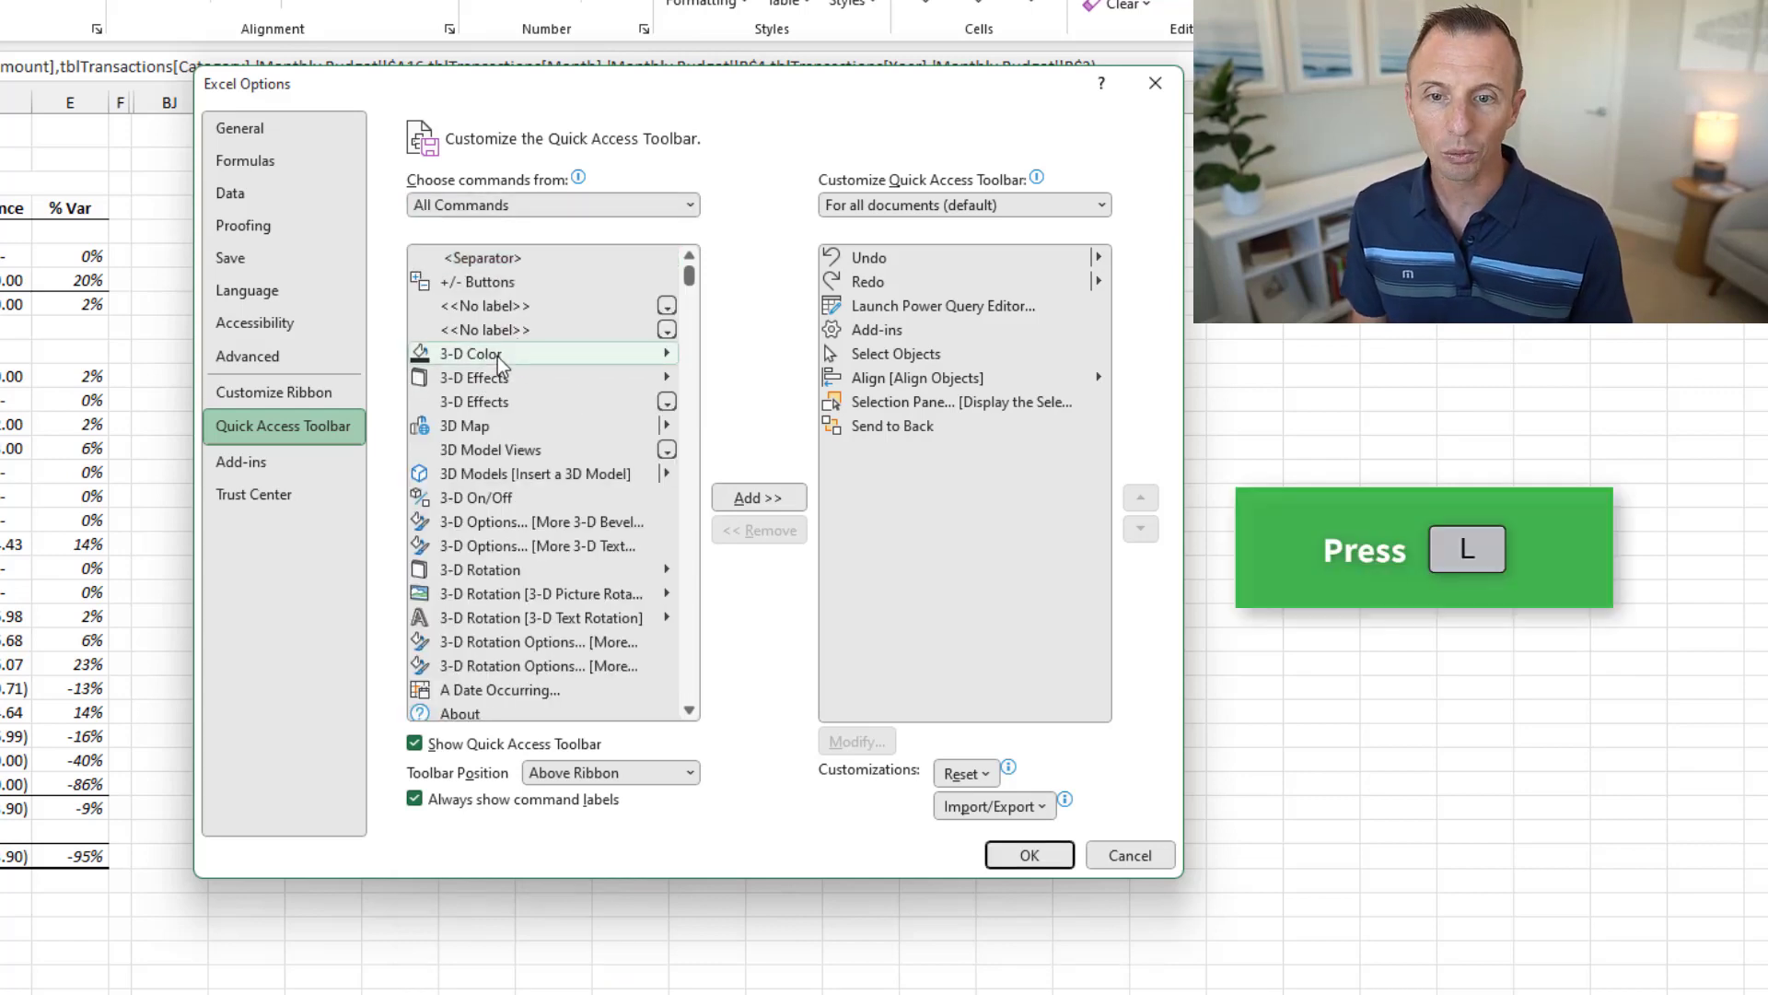
key("l")
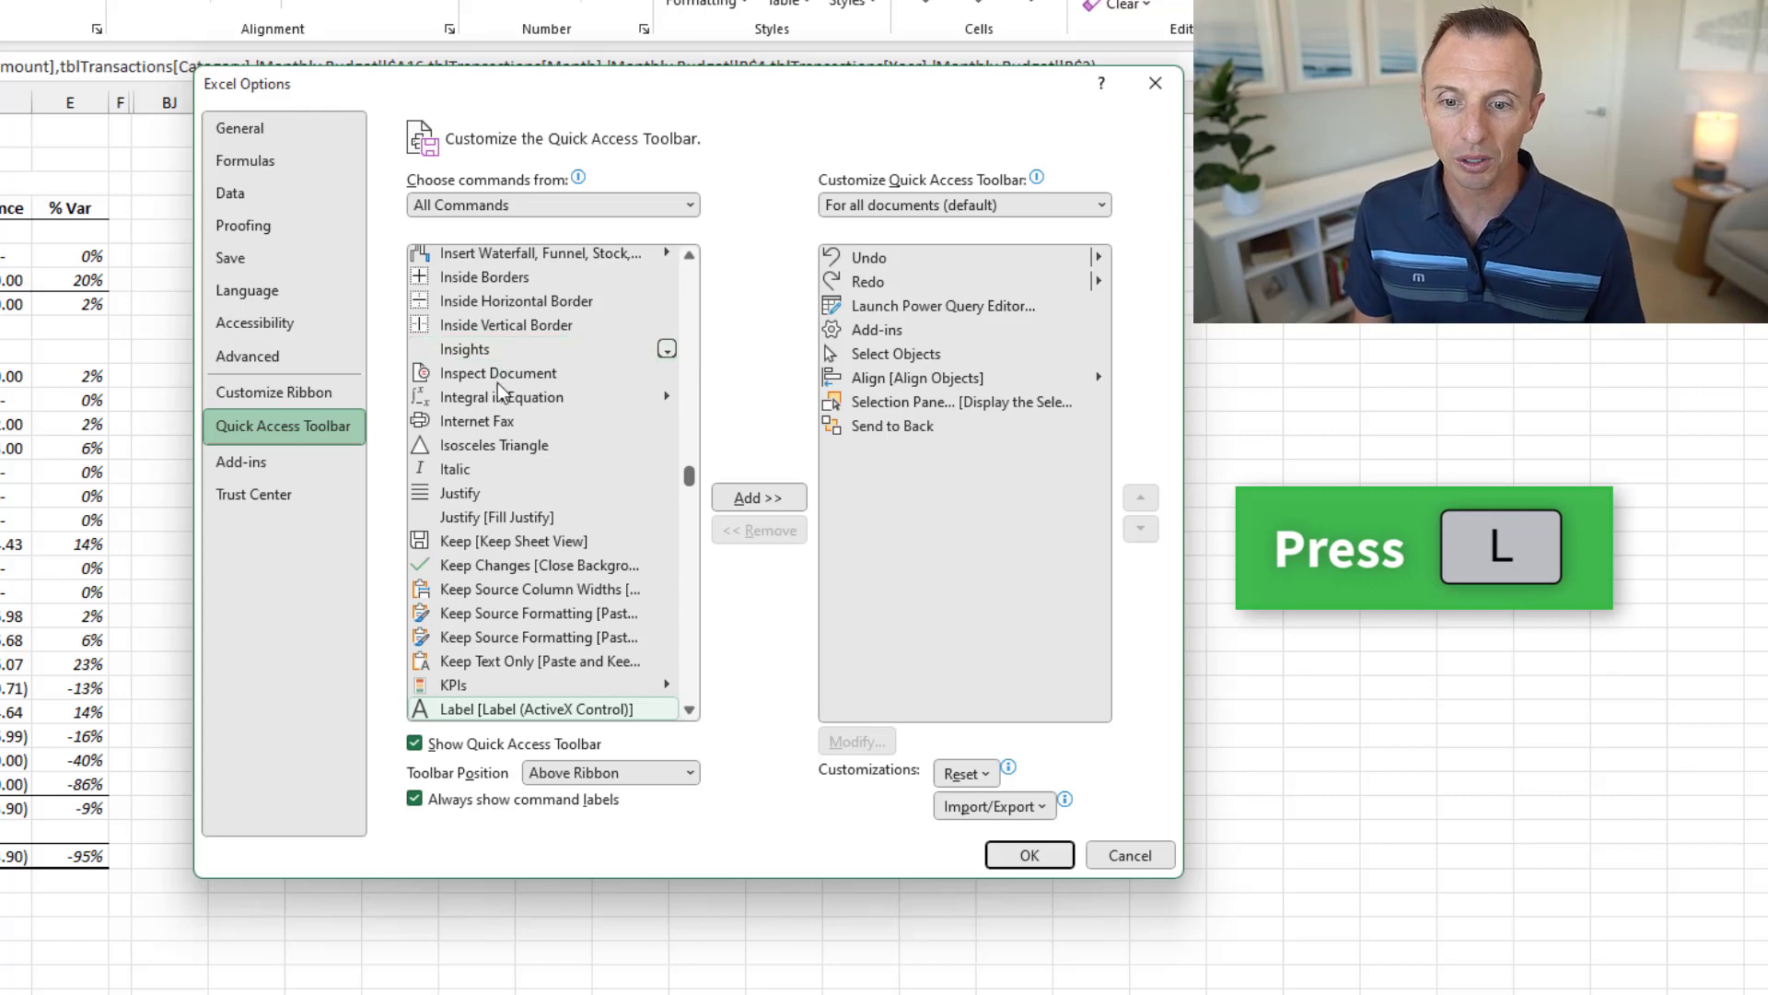
scroll(521, 483, "down", 6)
scroll(521, 482, "down", 8)
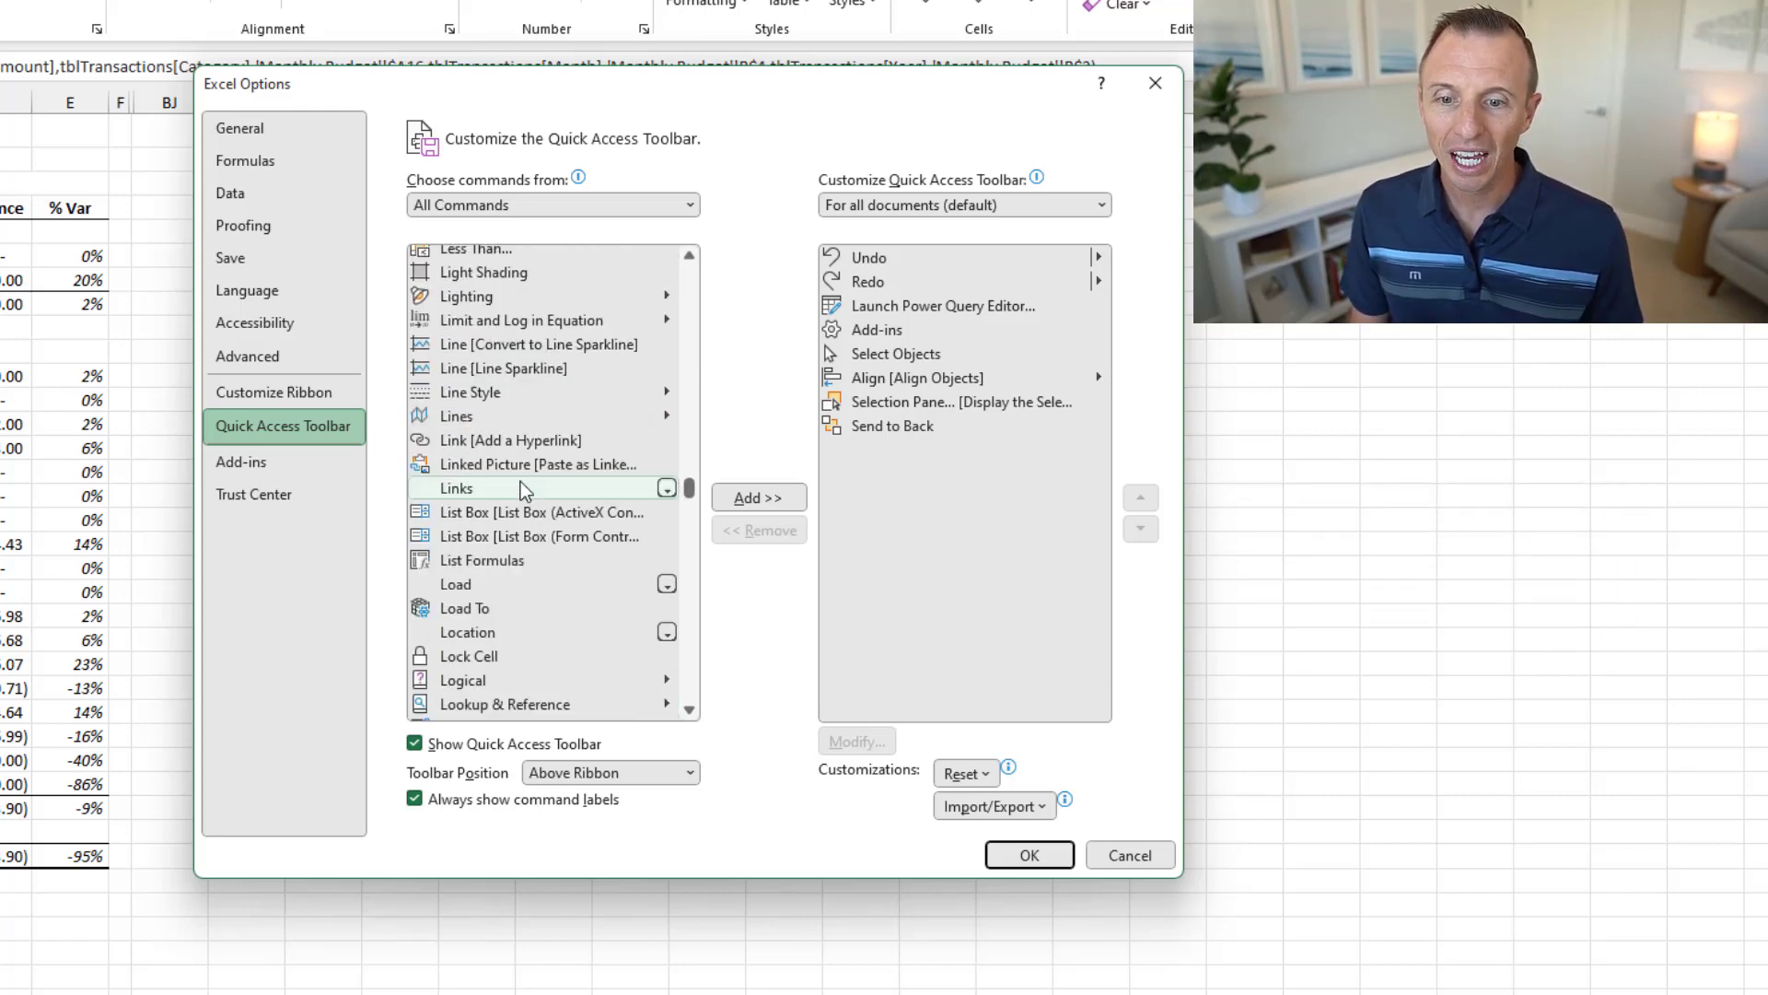
scroll(521, 483, "down", 2)
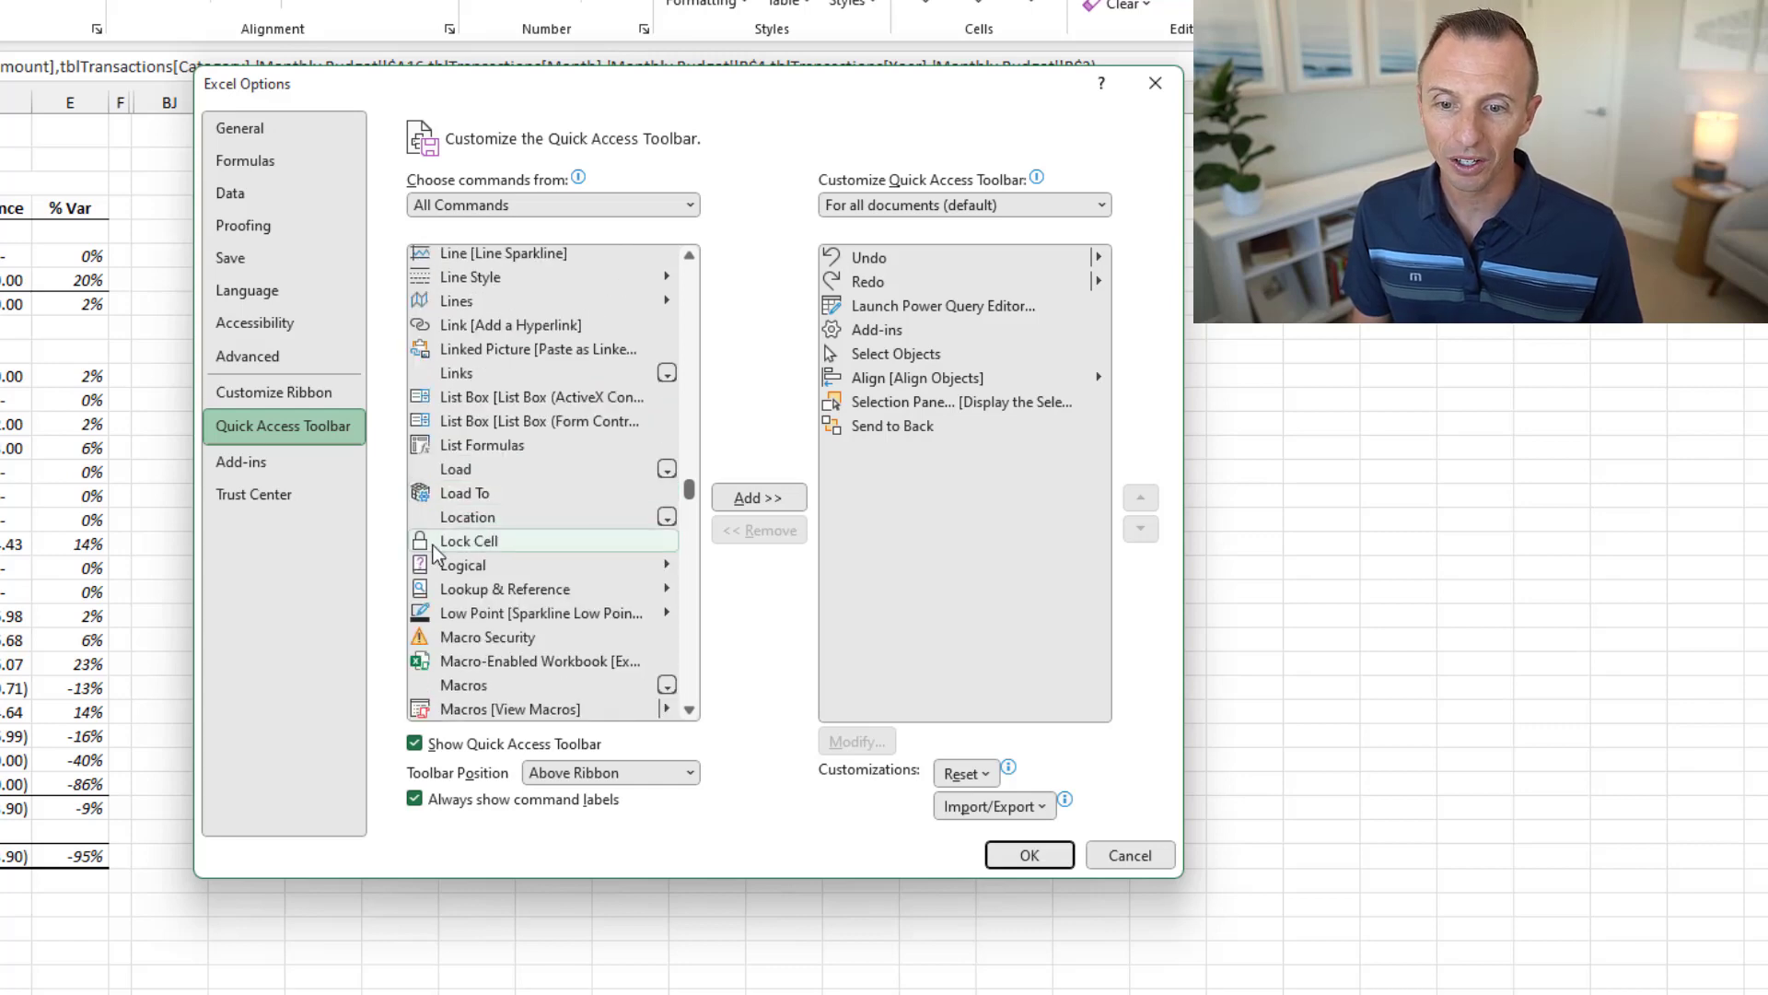
left_click(473, 541)
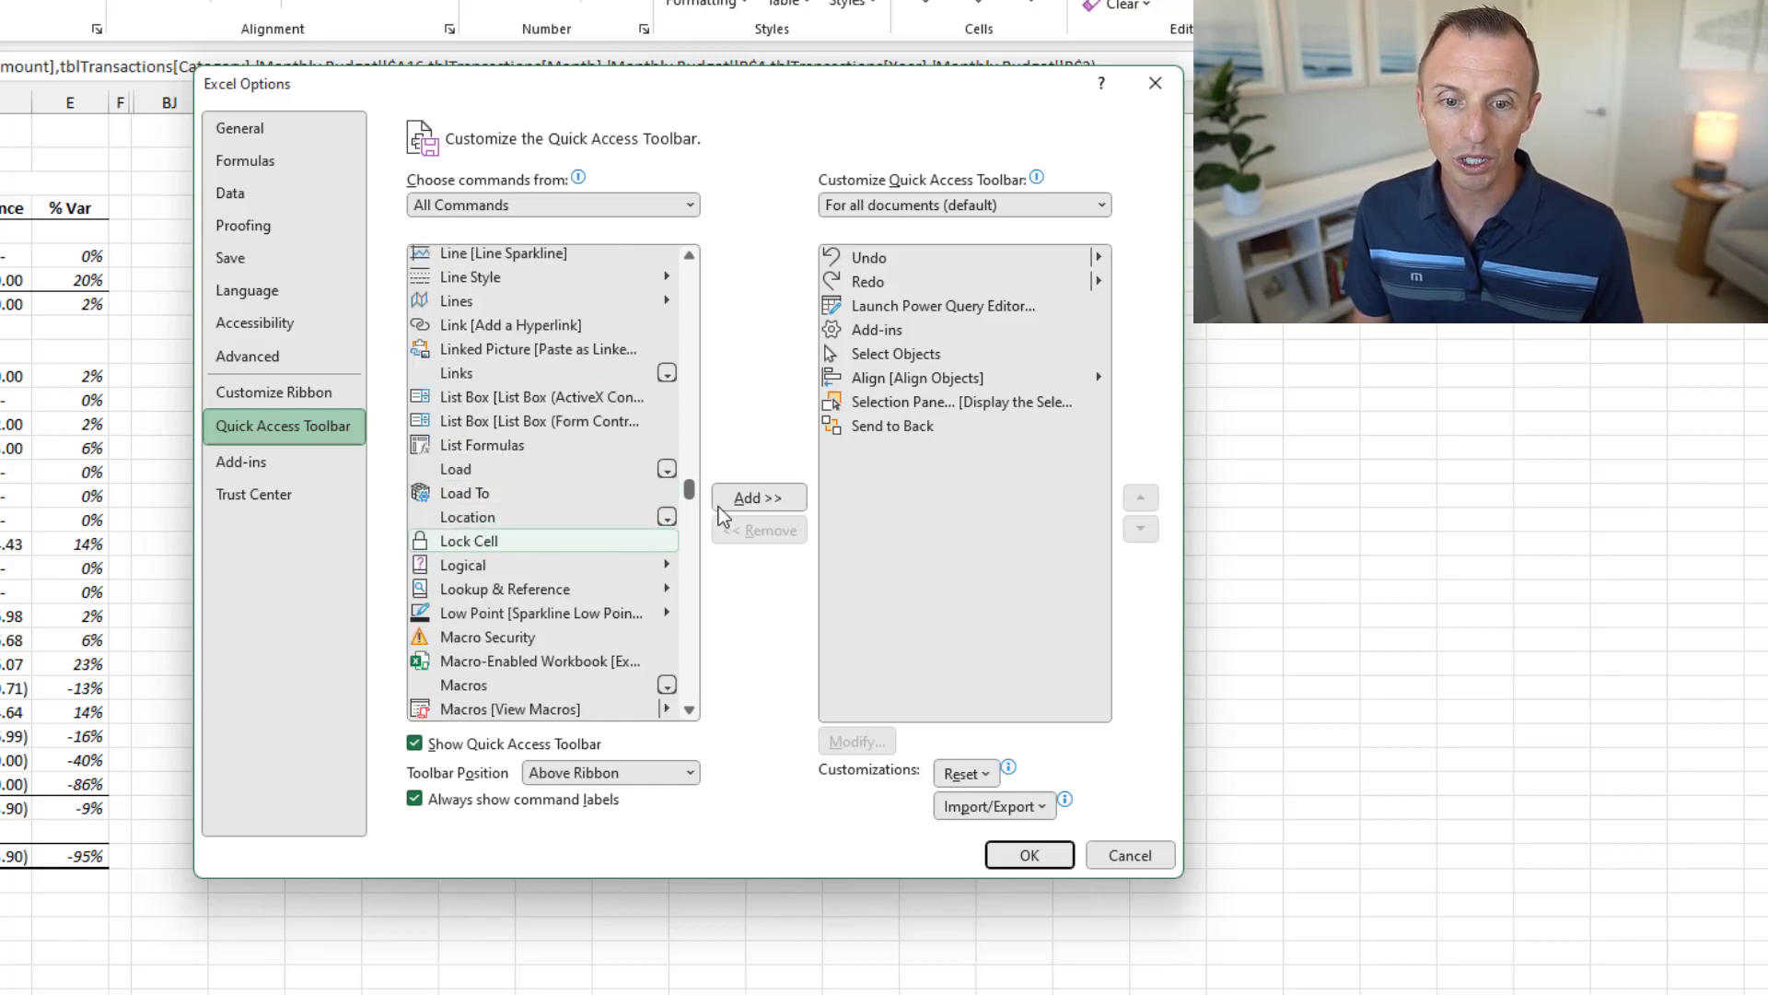
left_click(750, 498)
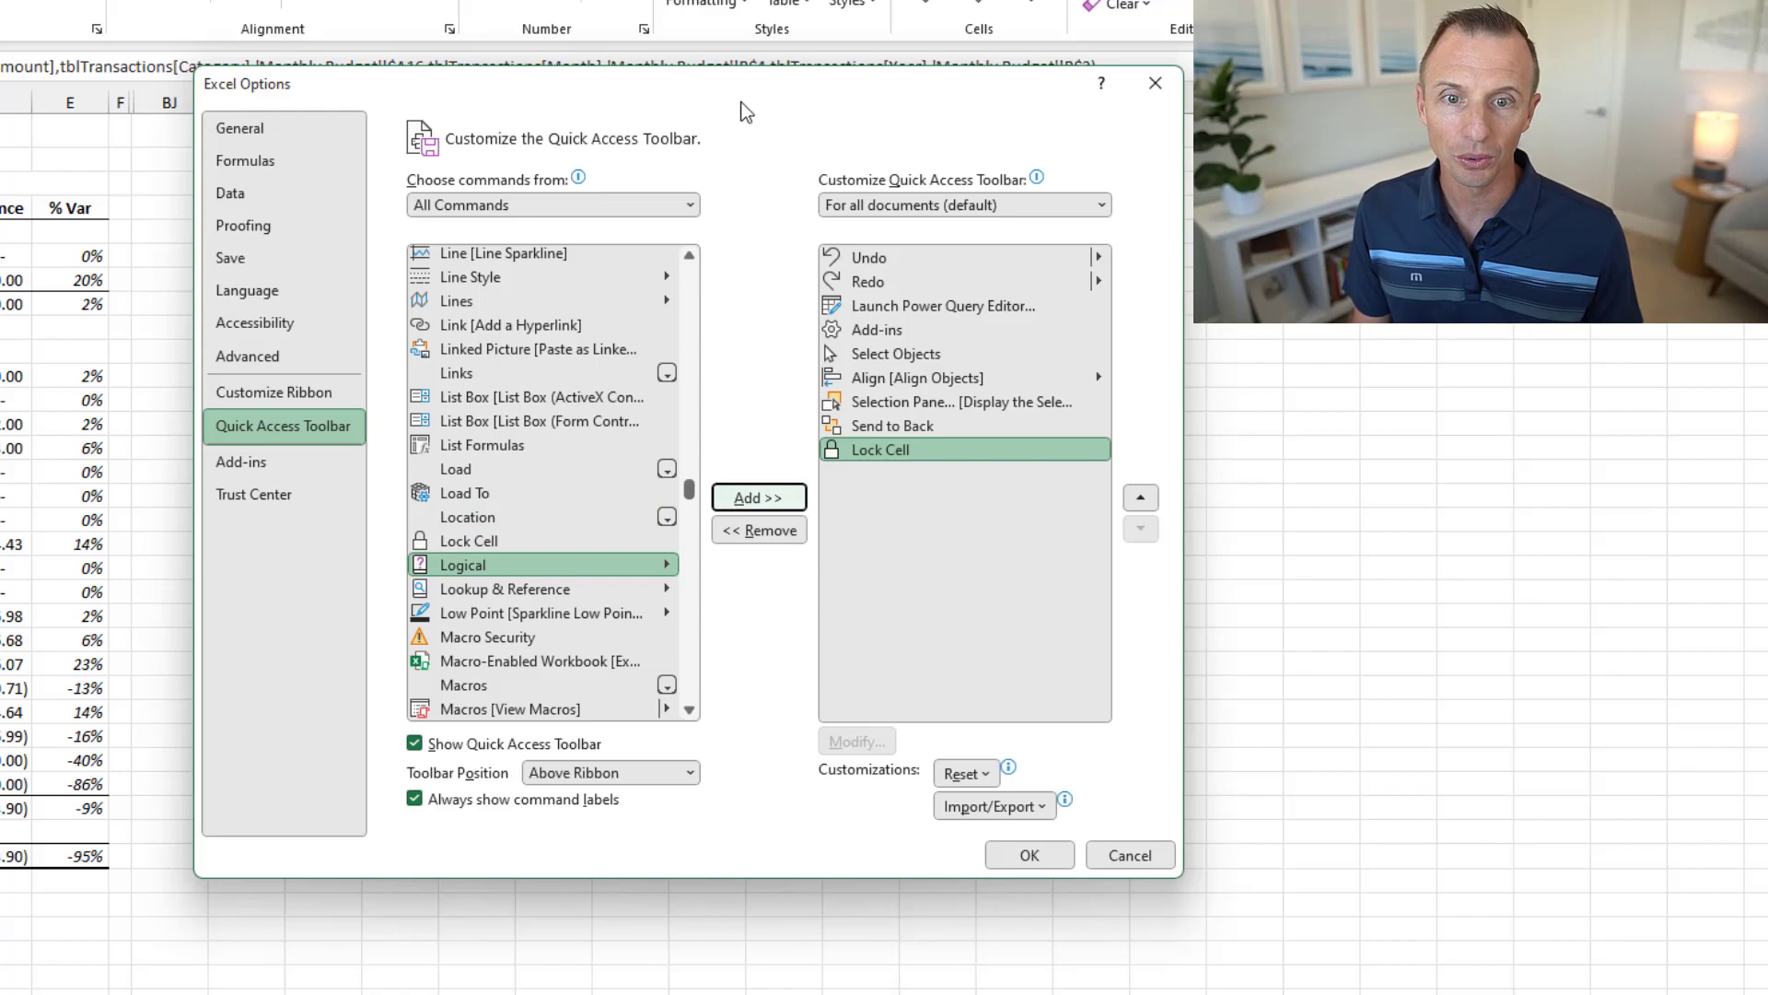
left_click_drag(742, 103, 572, 48)
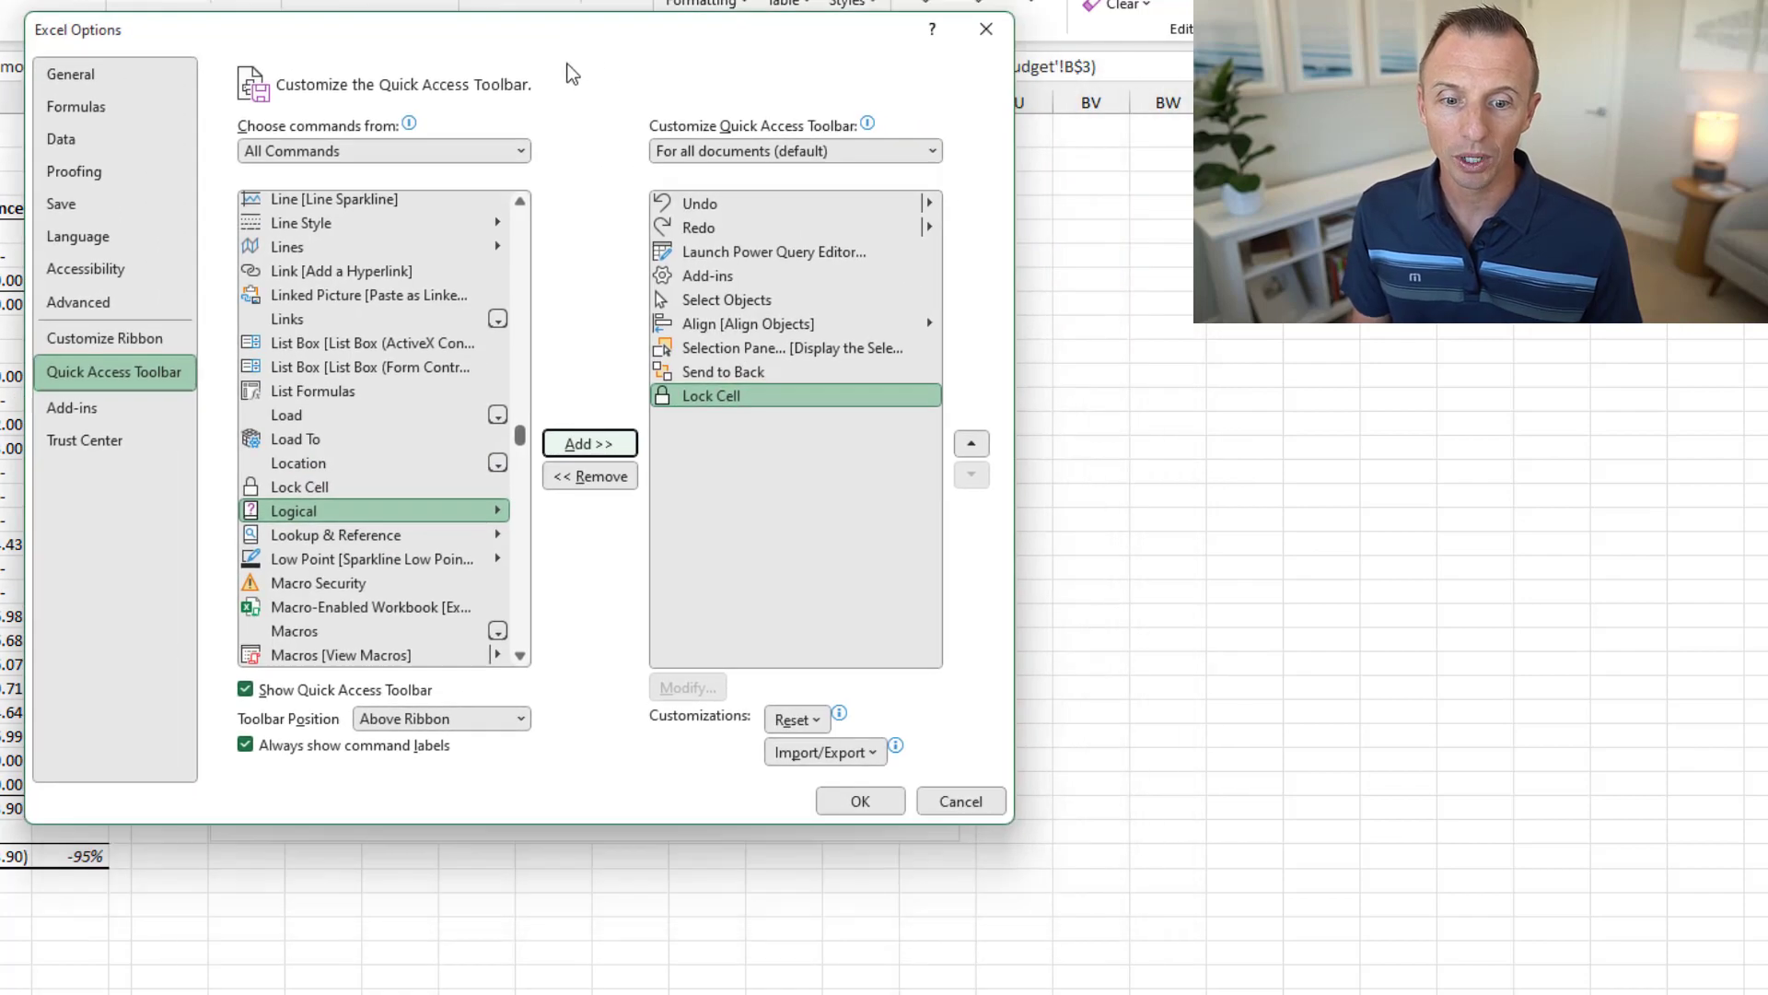
left_click(862, 801)
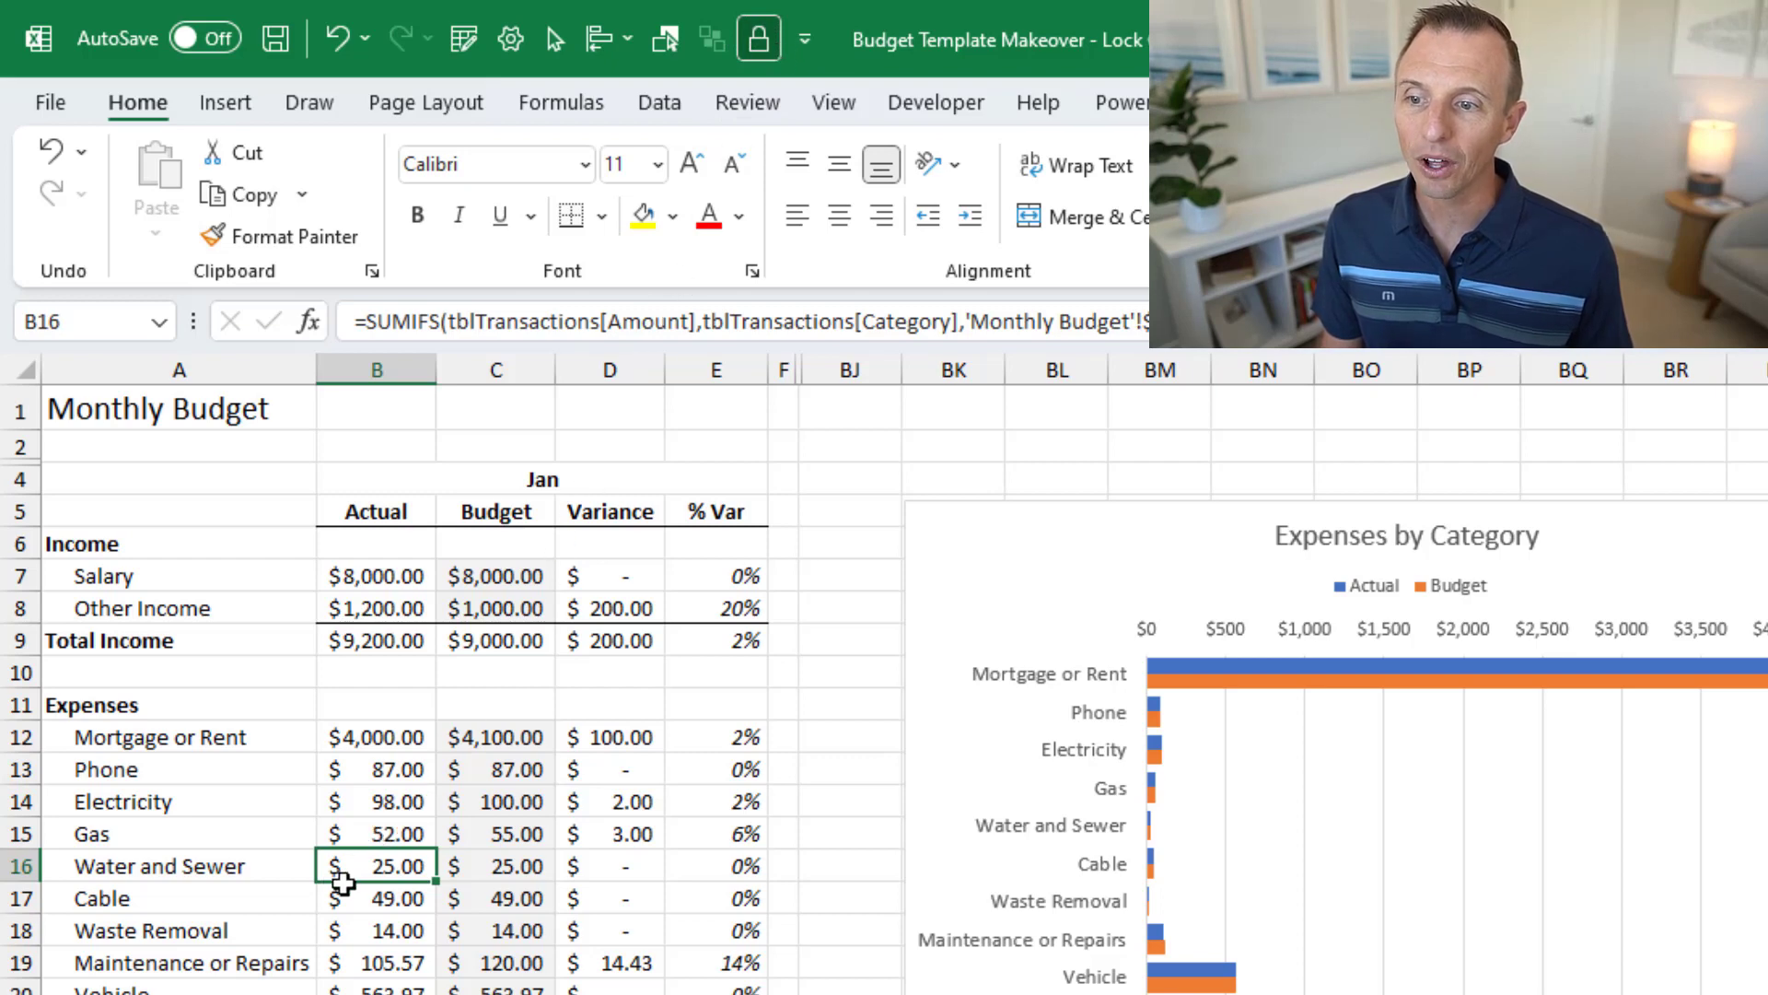
Check the lock status of the Water and Sewer Budget cell C16 and Actual cell B16 with the Lock Cell indicator.
left_click(480, 866)
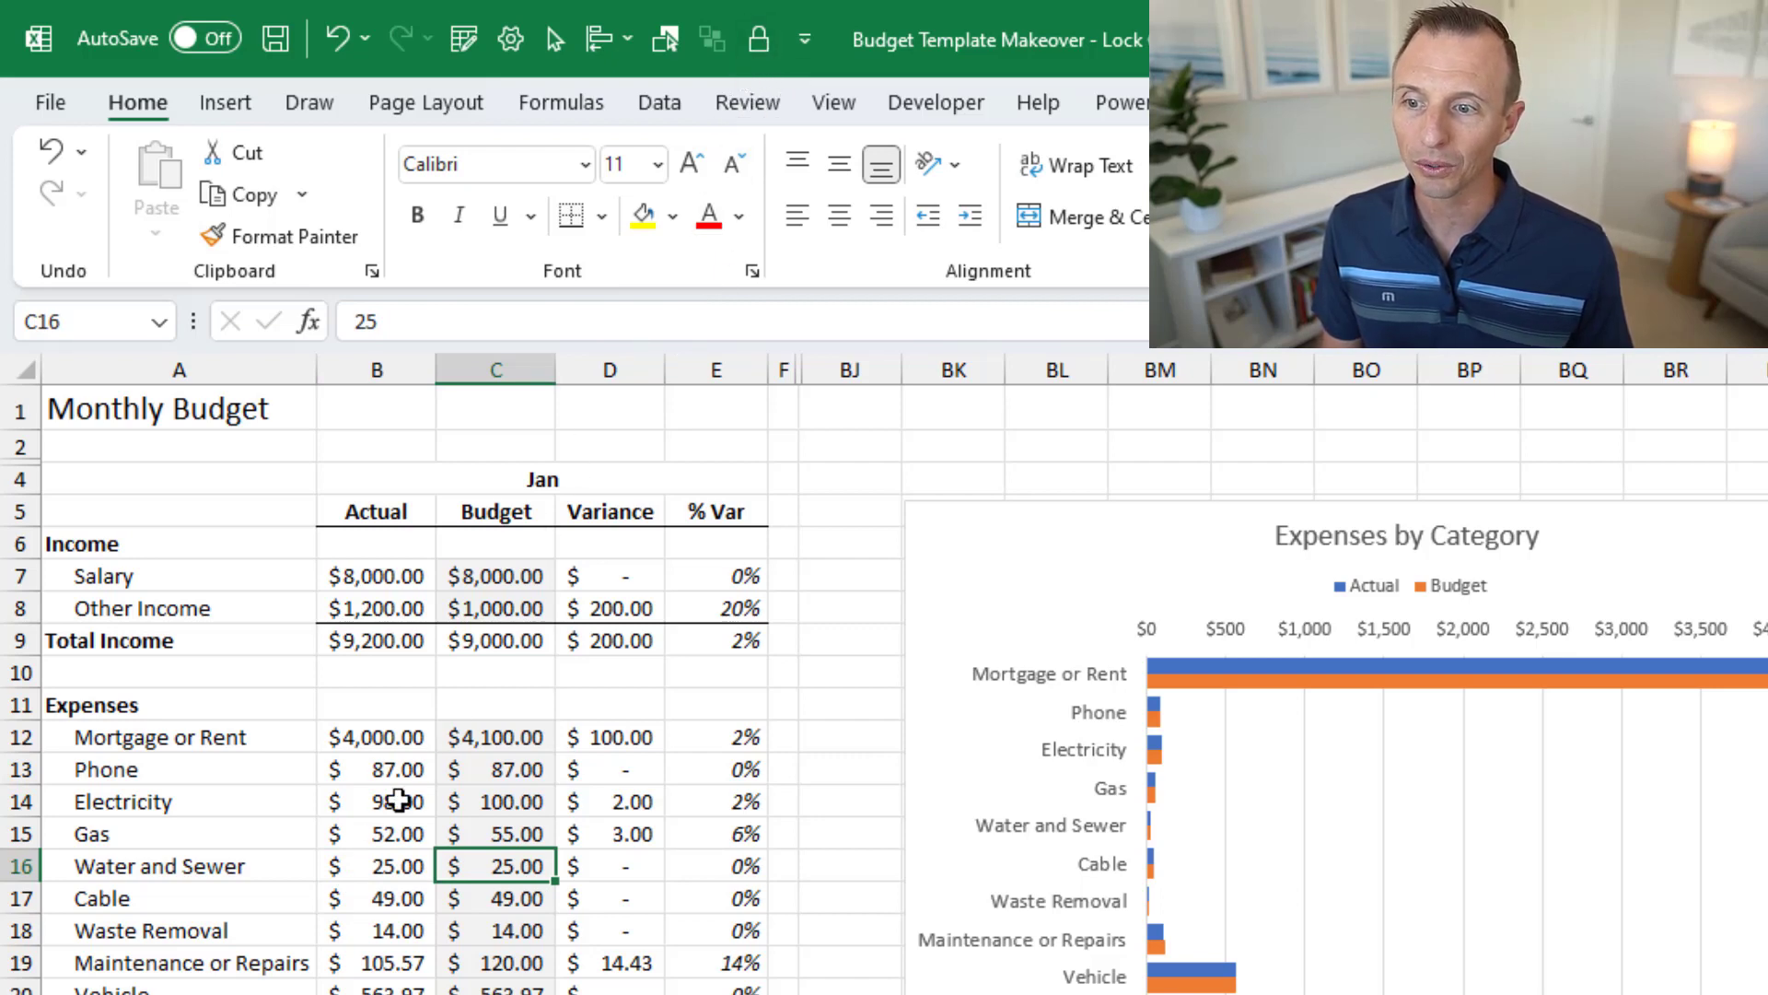
left_click(375, 861)
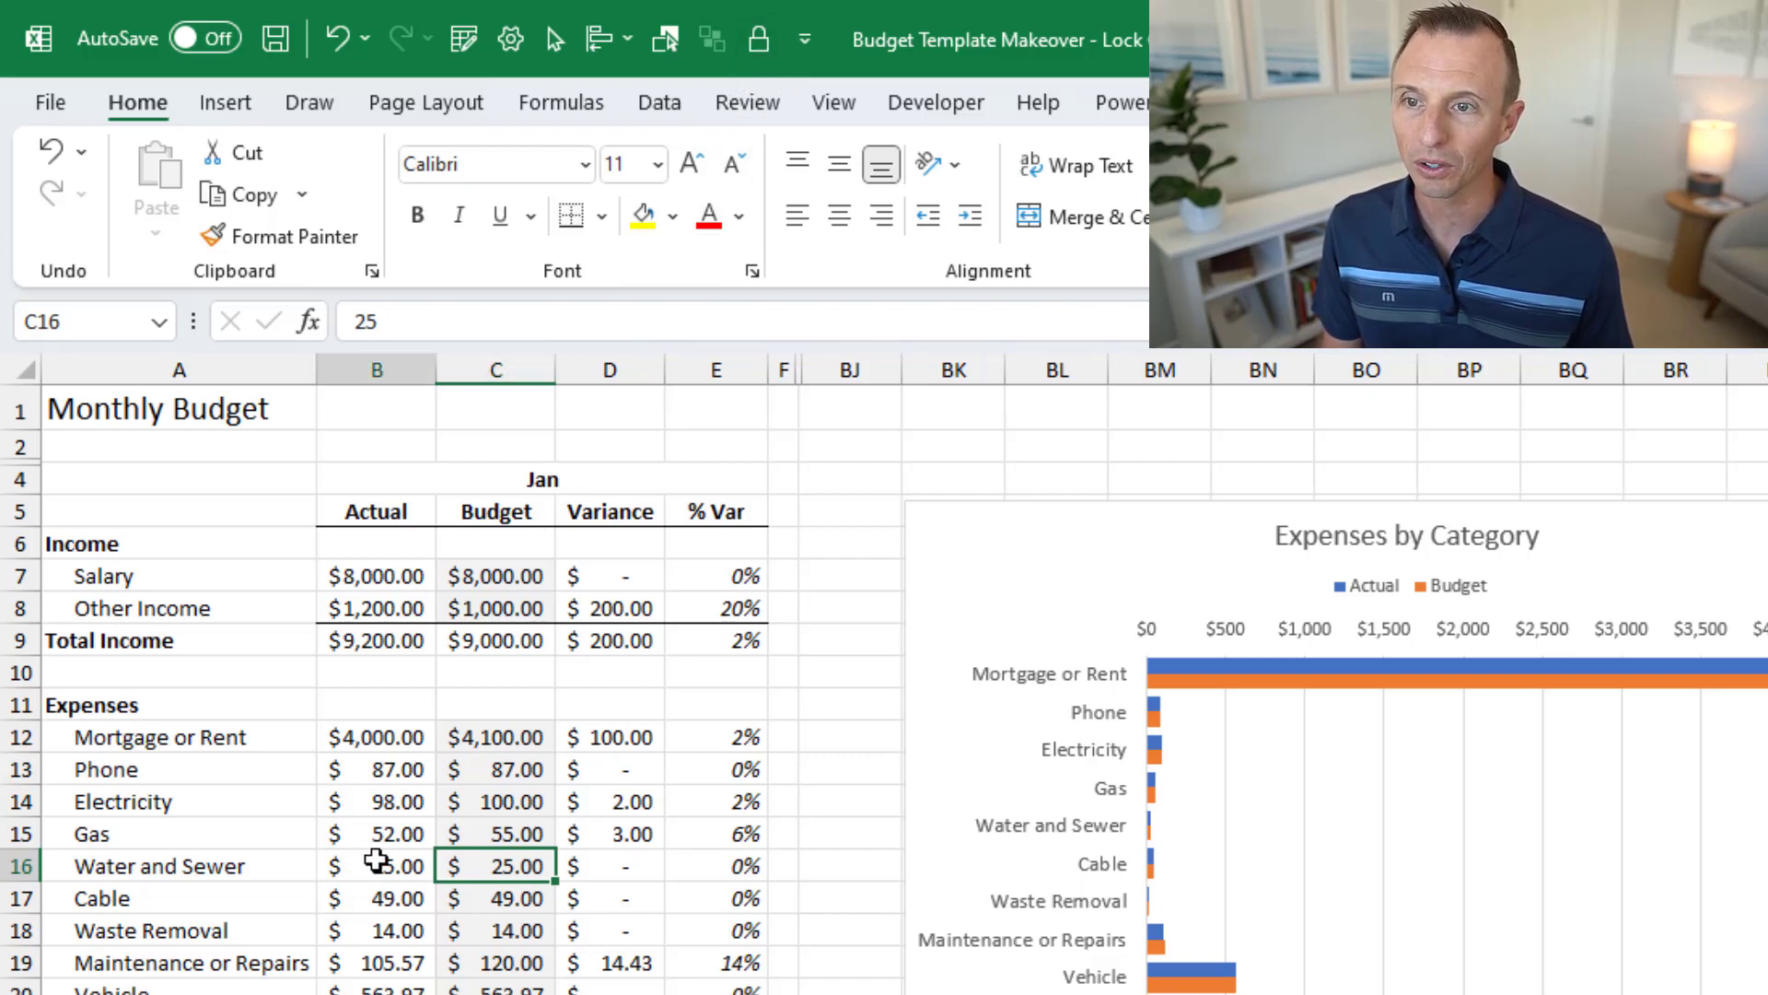
left_click(493, 865)
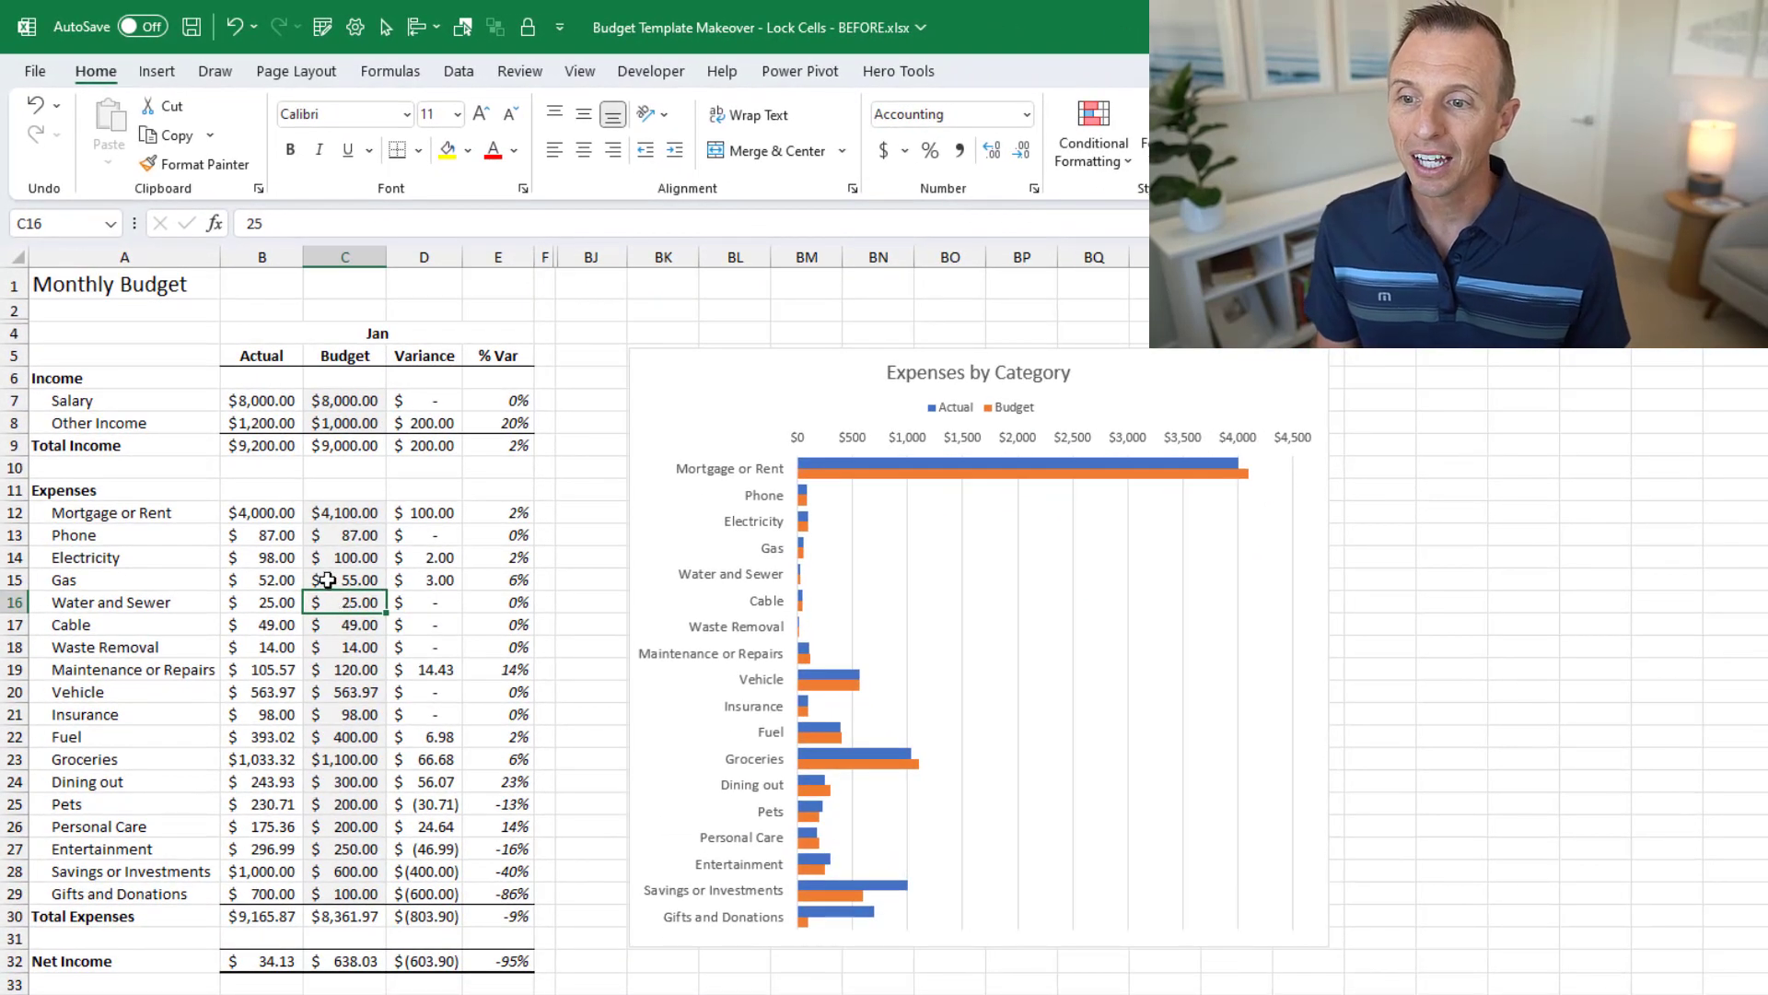
Toggle the Locked setting of the January expense budget cells C12:C29 using the Lock Cell command.
left_click_drag(337, 513, 338, 895)
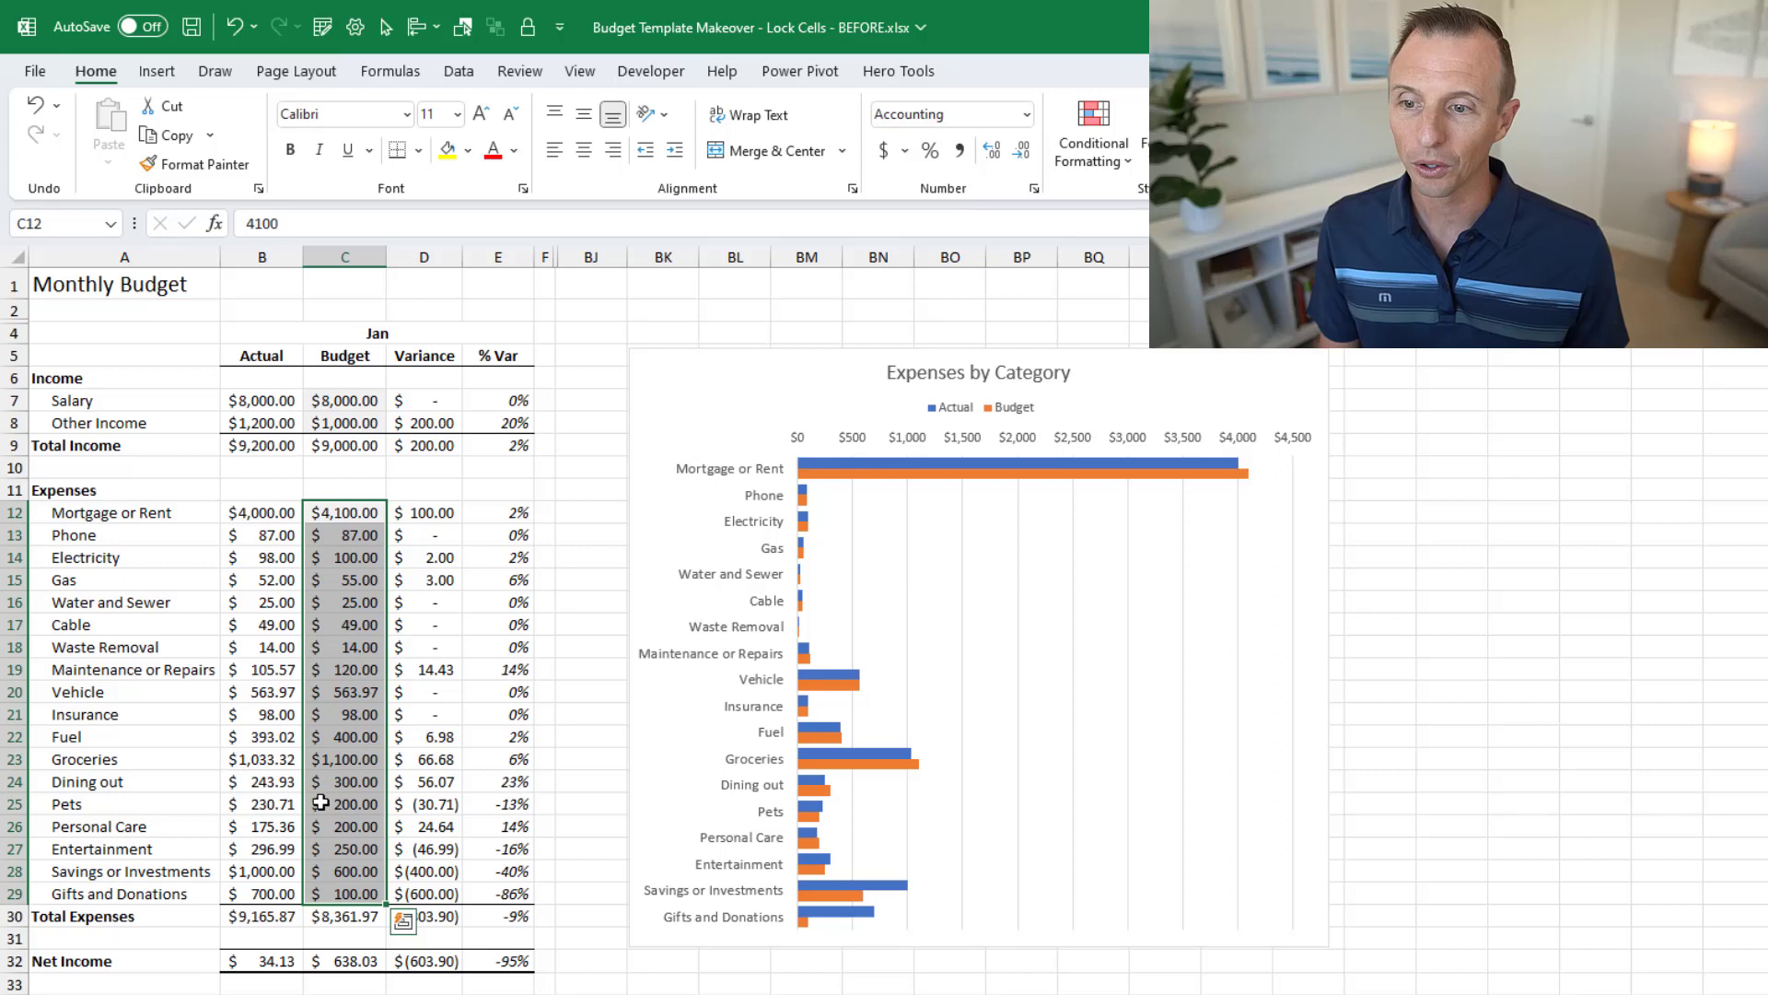
left_click(528, 27)
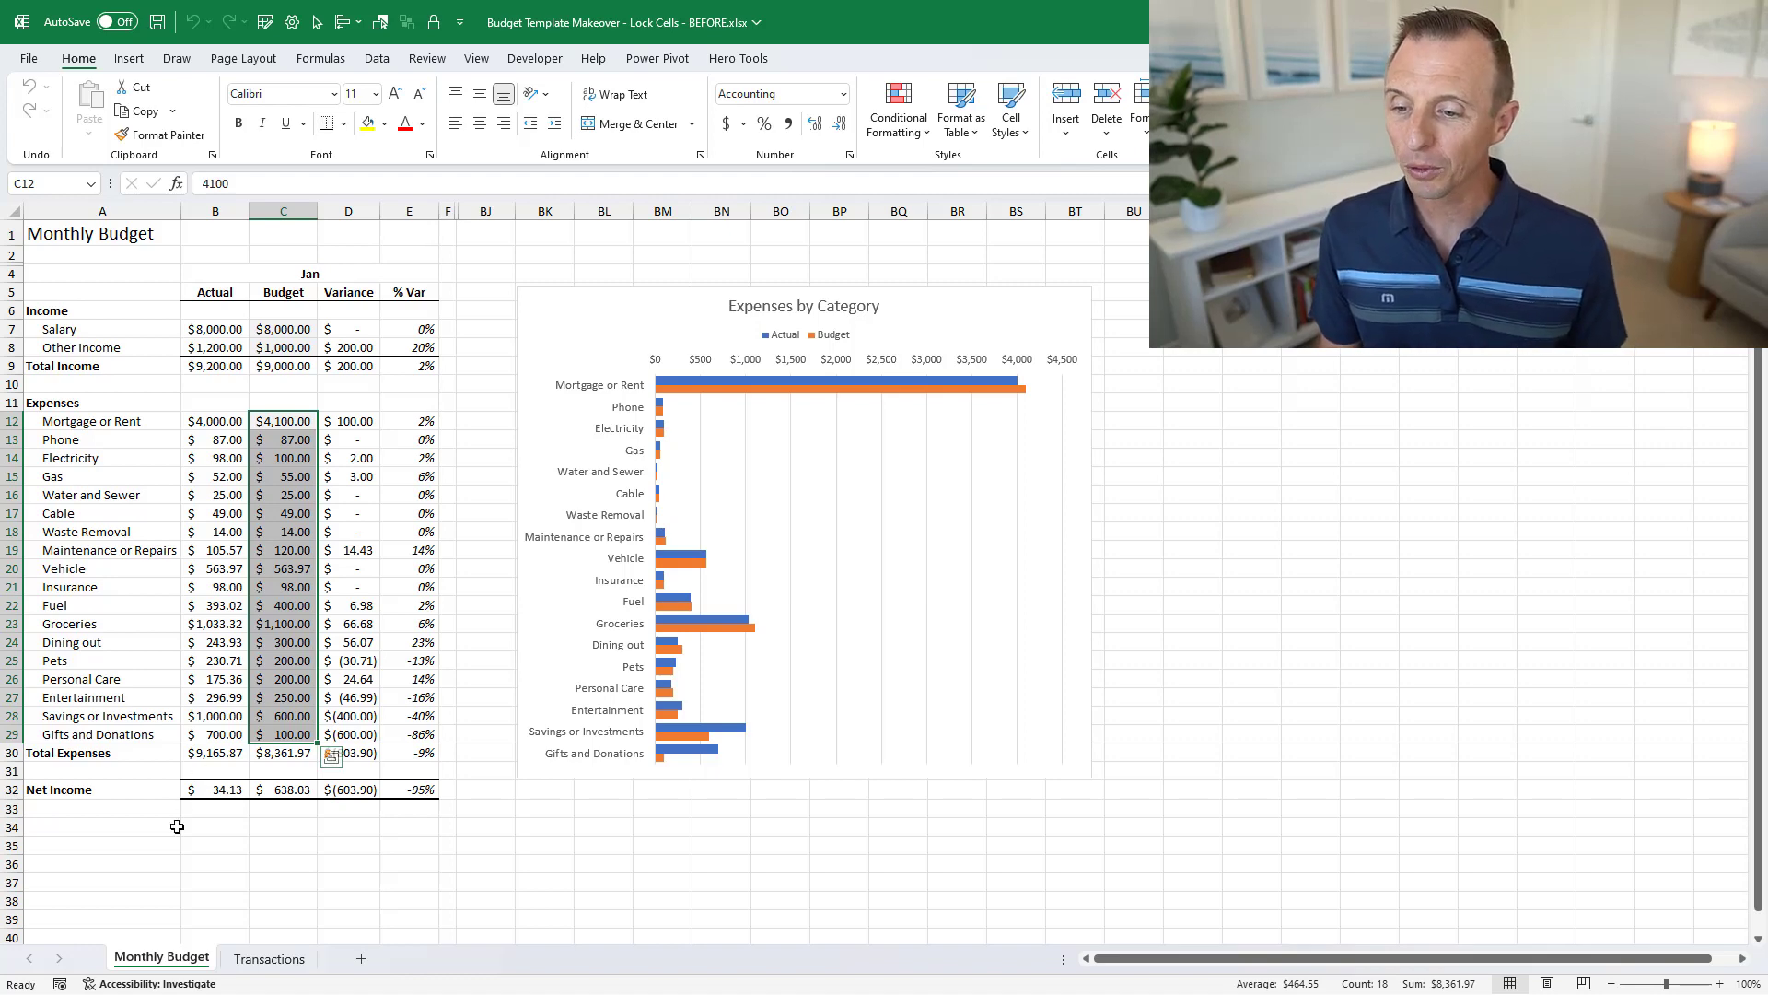
Protect the Monthly Budget sheet again with no password, permitting users only to select locked and unlocked cells.
right_click(158, 961)
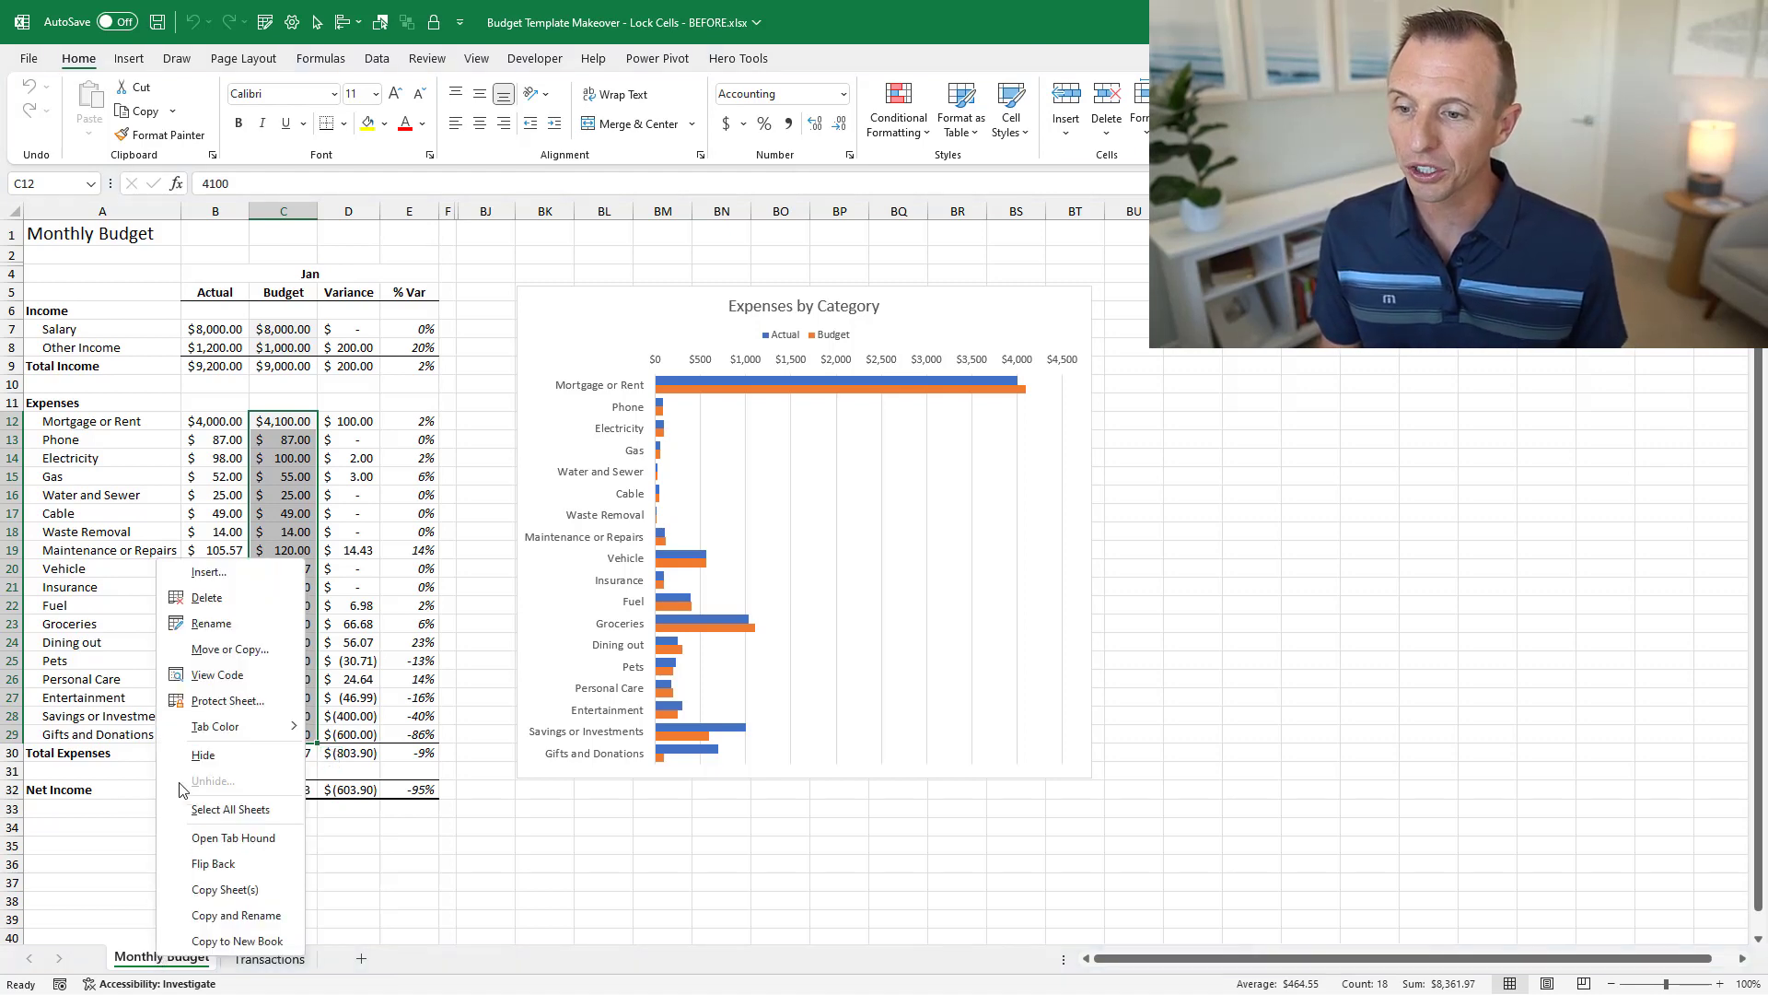
left_click(228, 701)
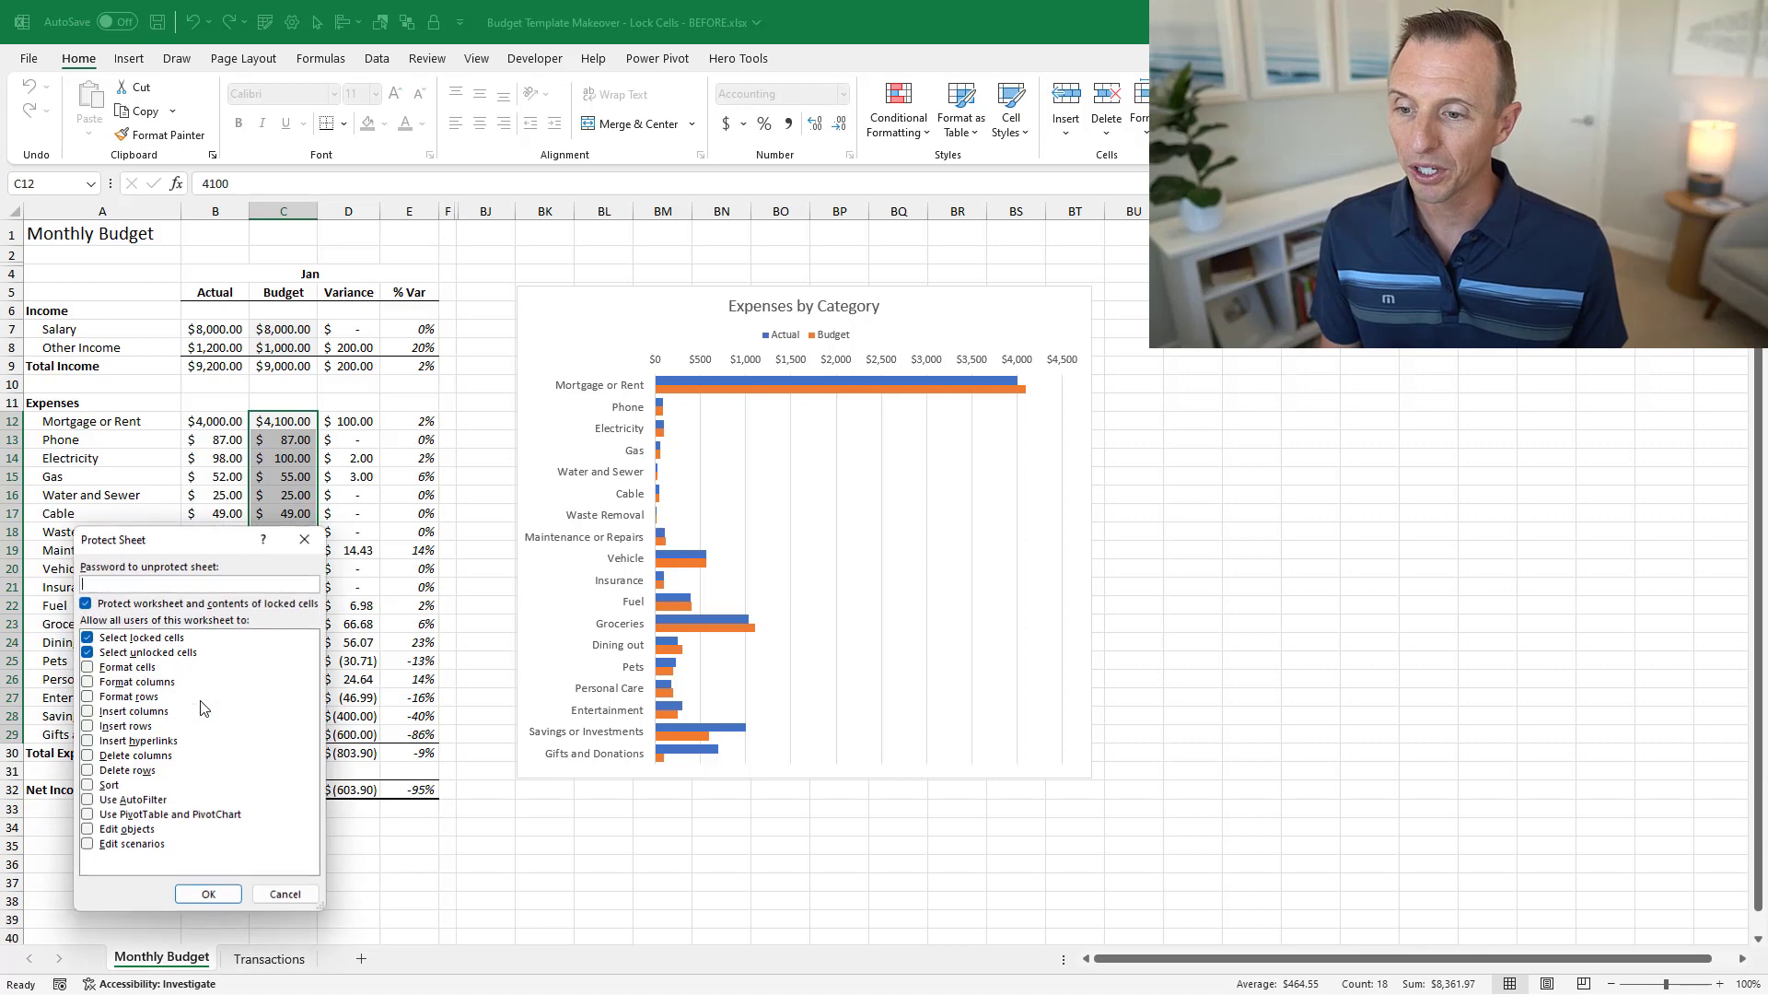
left_click(206, 898)
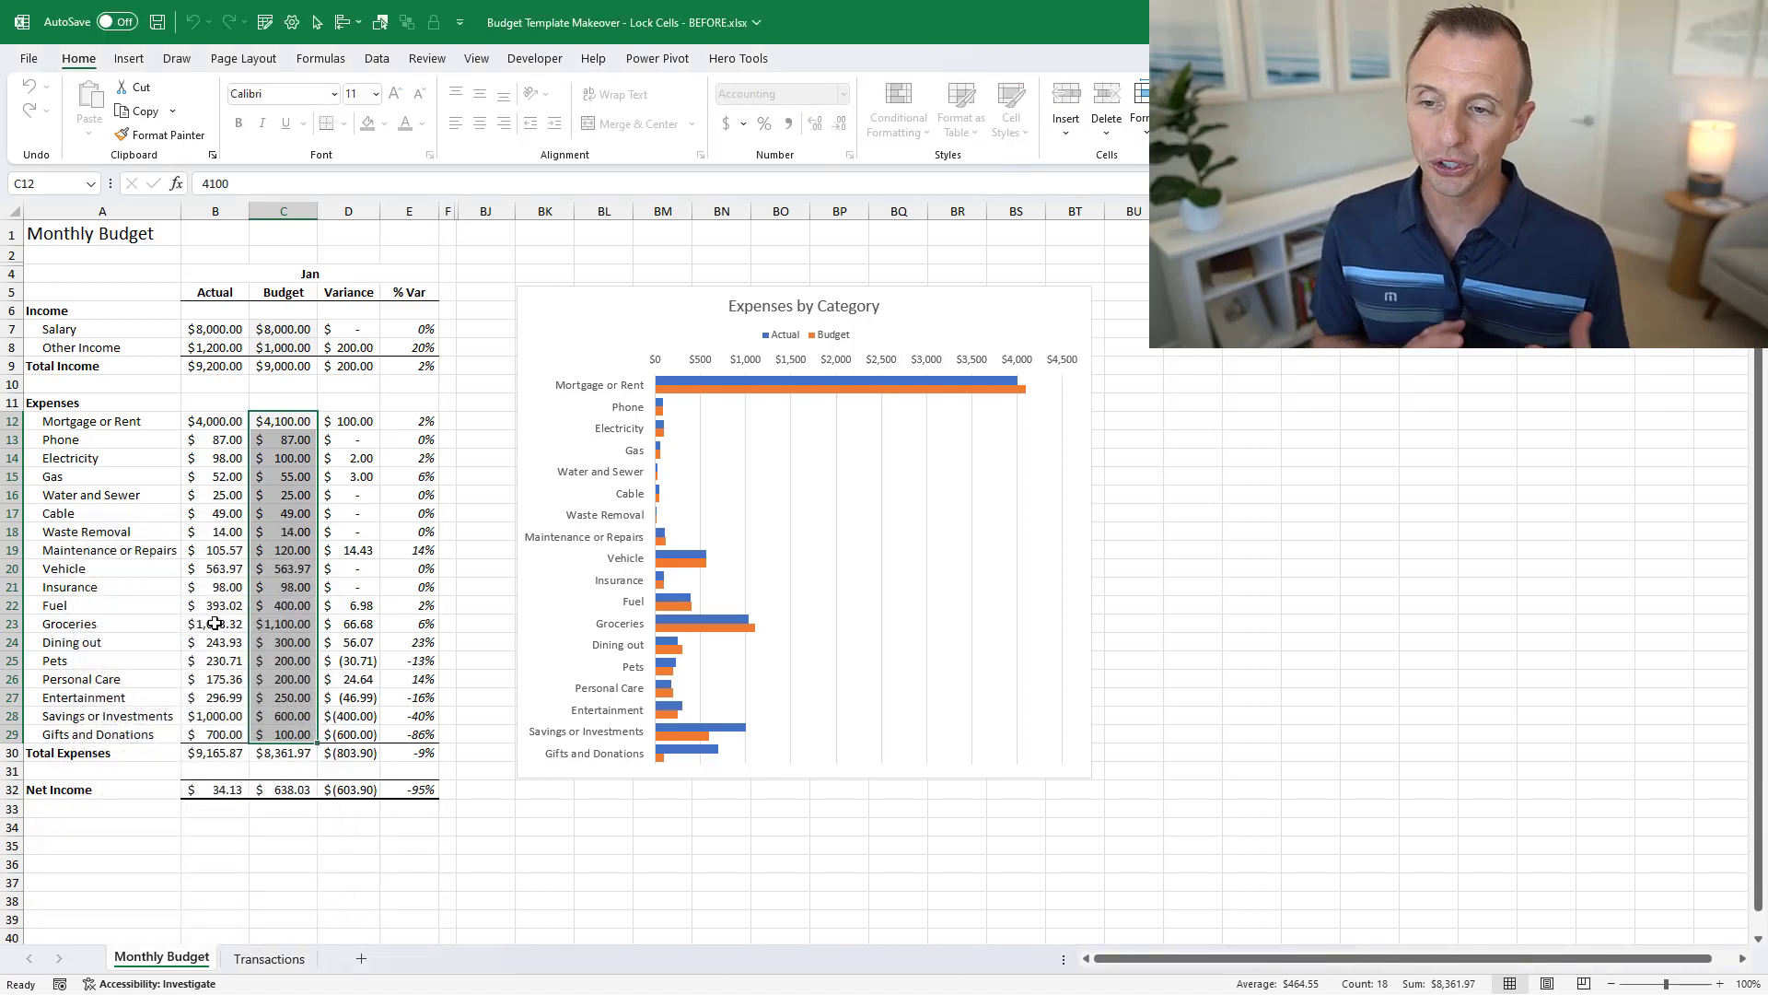